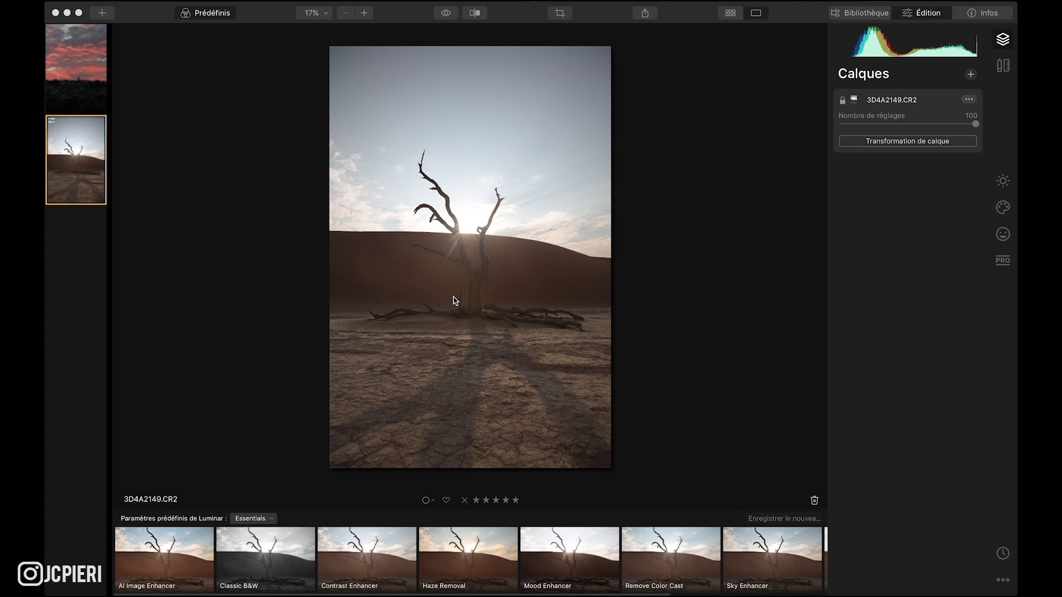
- Shape the desert tree photo's tone curve into a gentle S, lowering the shadows slightly and raising the highlights
click(84, 78)
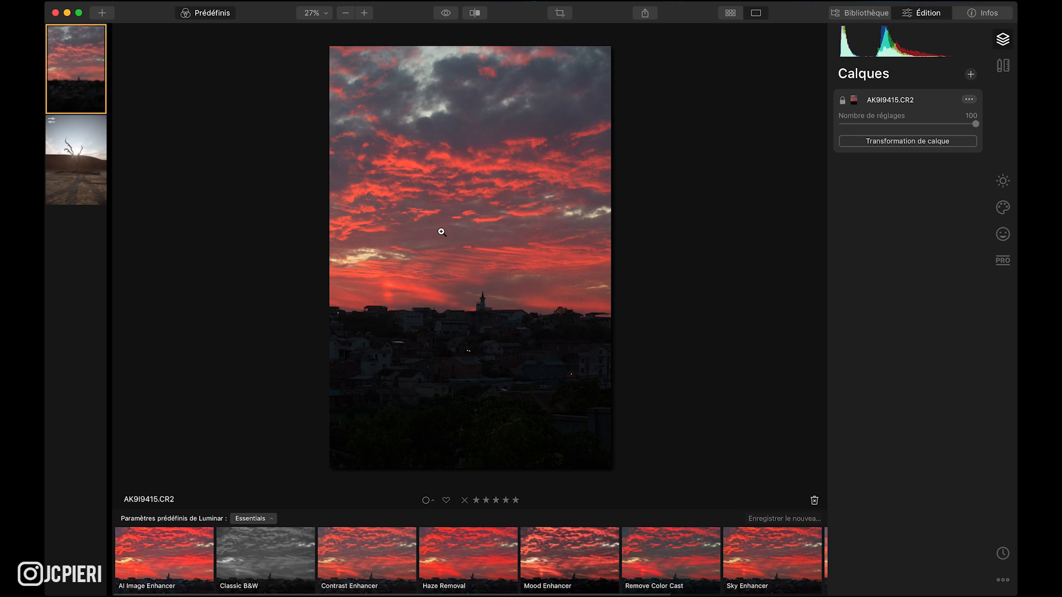
click(86, 160)
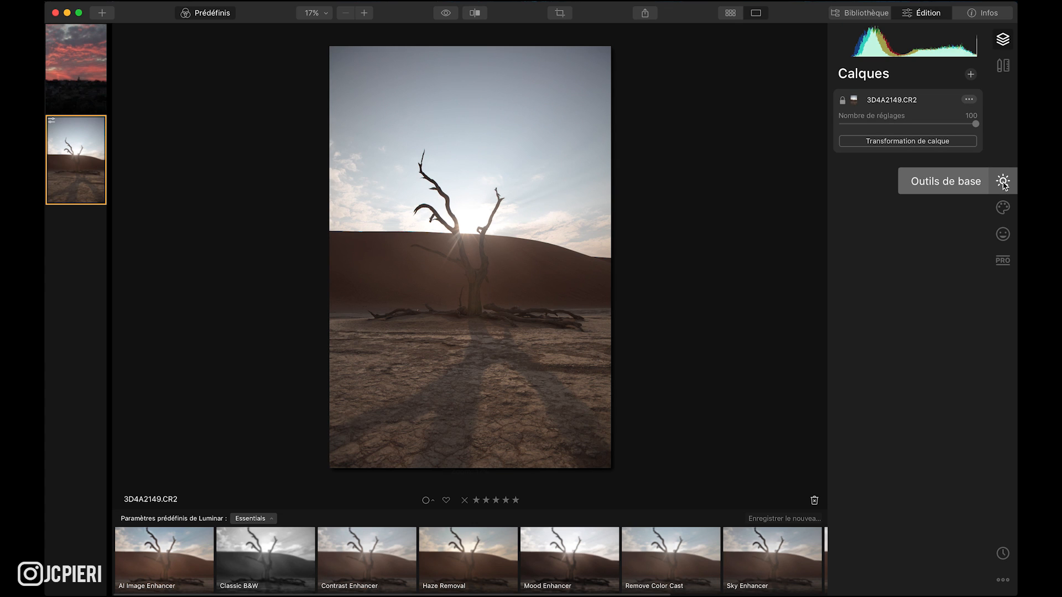
click(1002, 183)
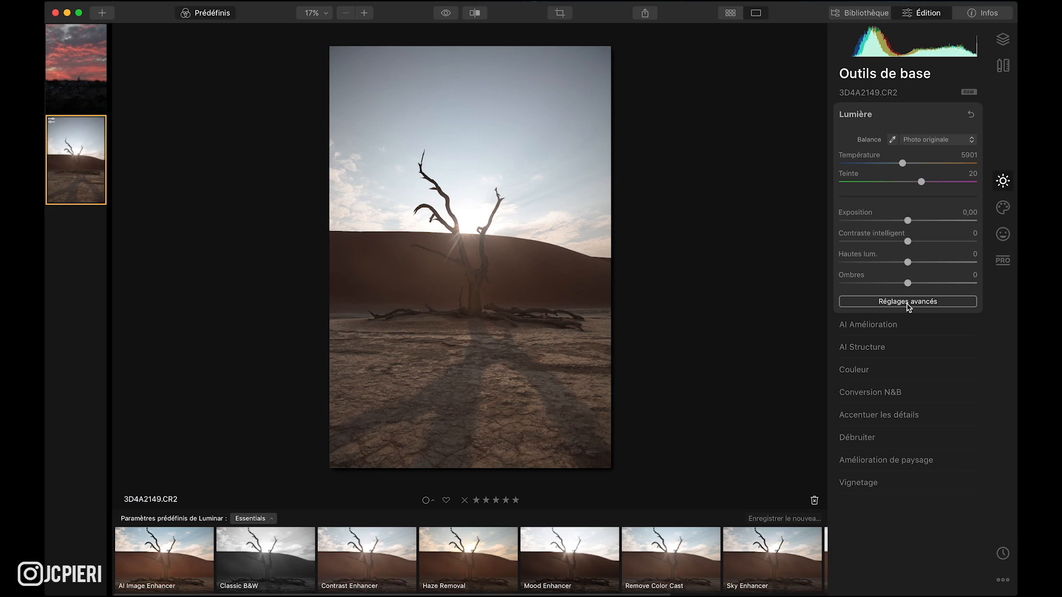
click(907, 304)
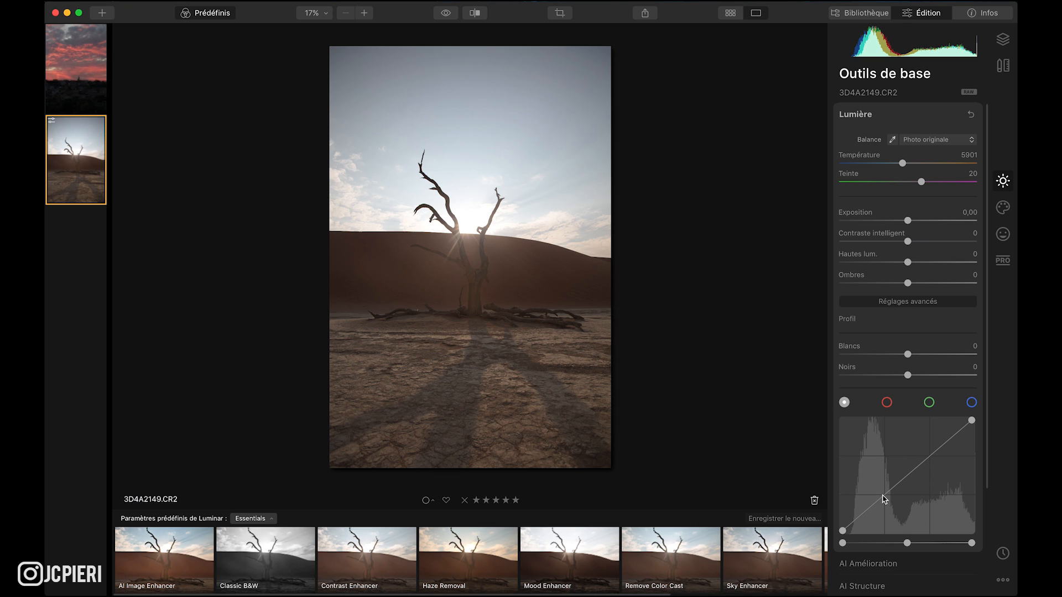
drag(884, 497, 884, 503)
drag(930, 463, 927, 455)
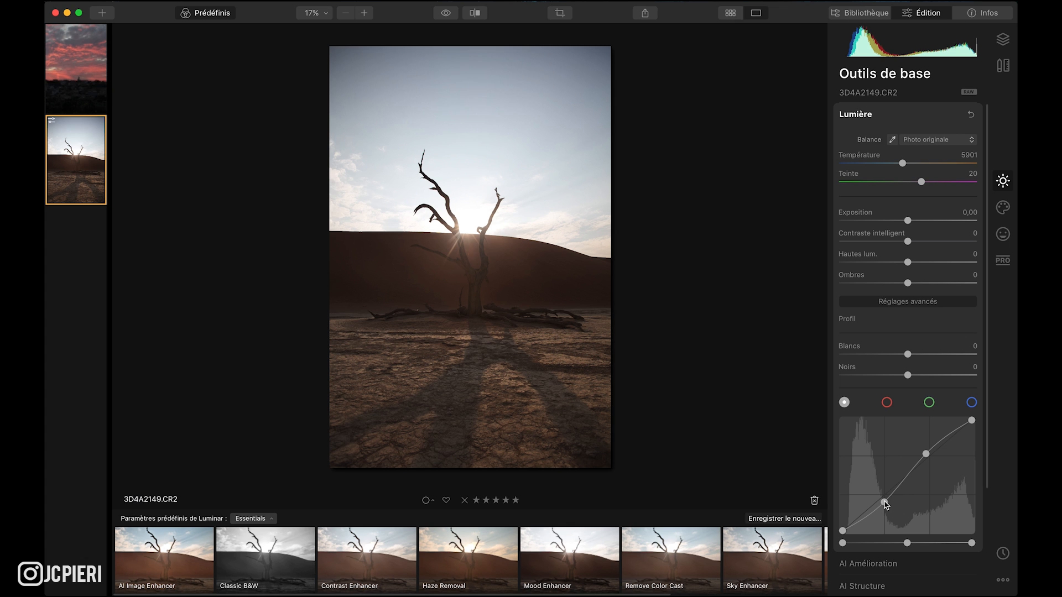
drag(884, 502, 884, 502)
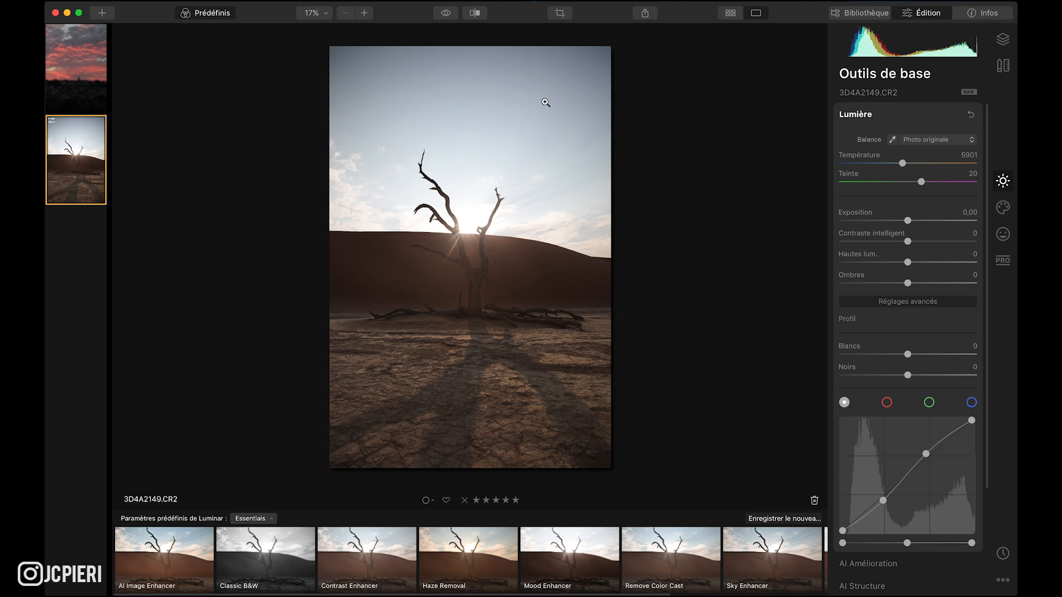
- Compare the curve adjustment with the original photo in the before/after split view, then close the comparison
click(475, 14)
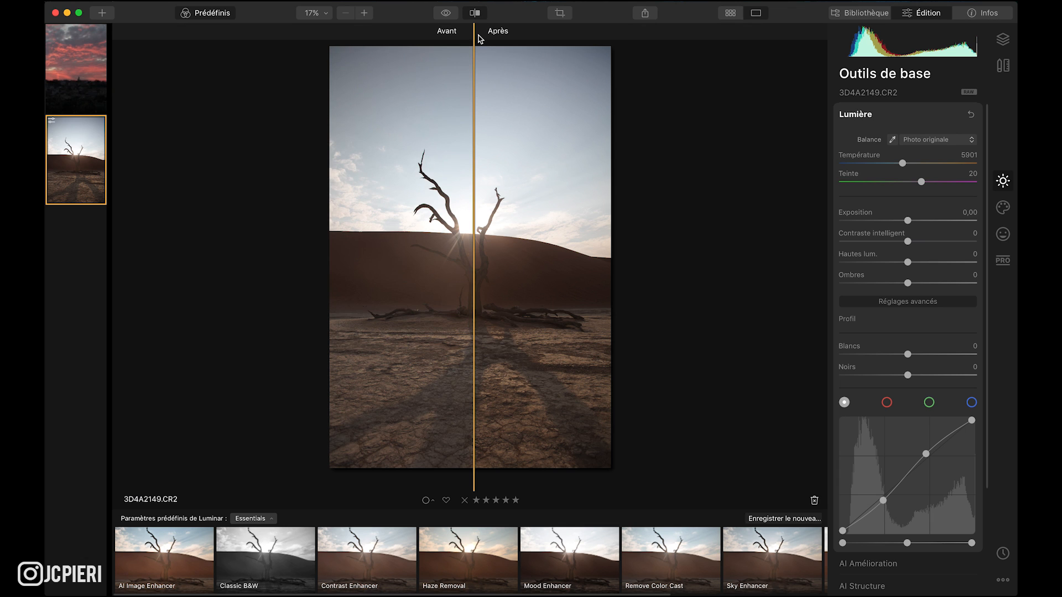
drag(474, 36, 470, 75)
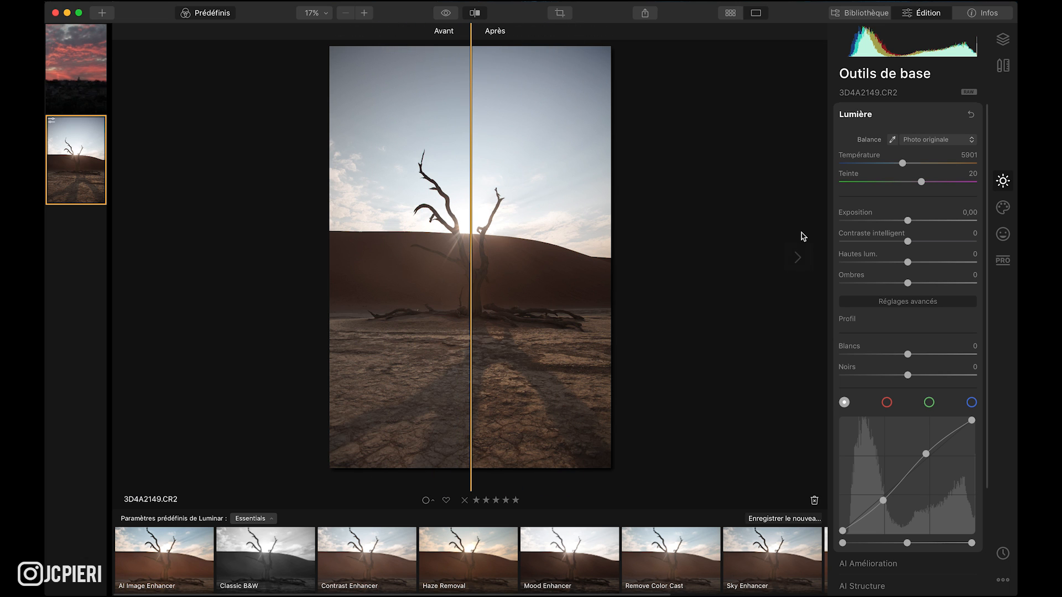
click(475, 13)
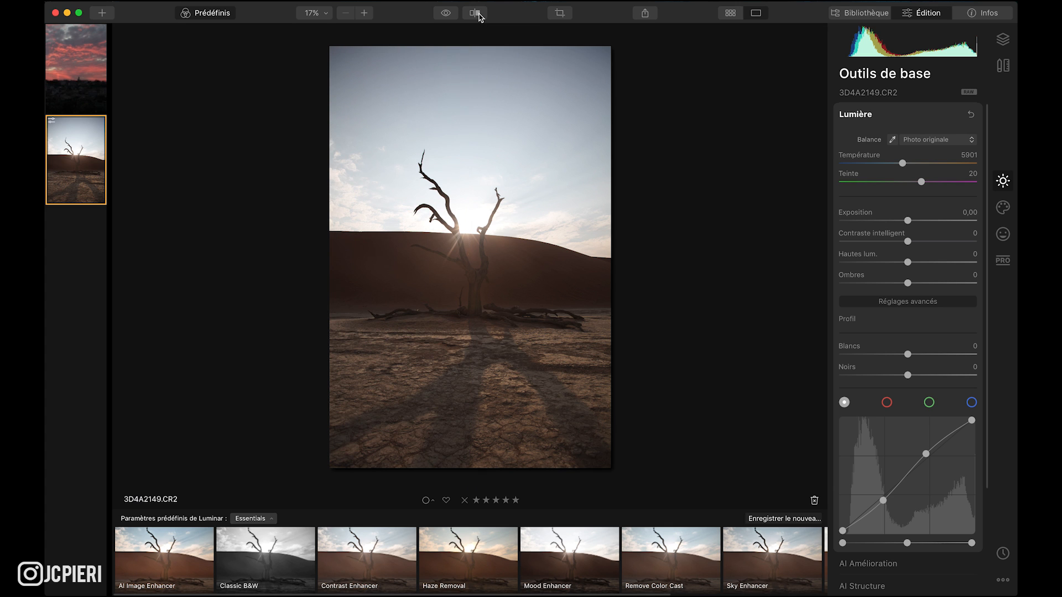
- Set the photo's Ombres to 20, Contraste intelligent to 15 and Exposition to 0,13
mouse_move(907, 283)
mouse_down()
mouse_move(871, 283)
mouse_move(923, 286)
mouse_up()
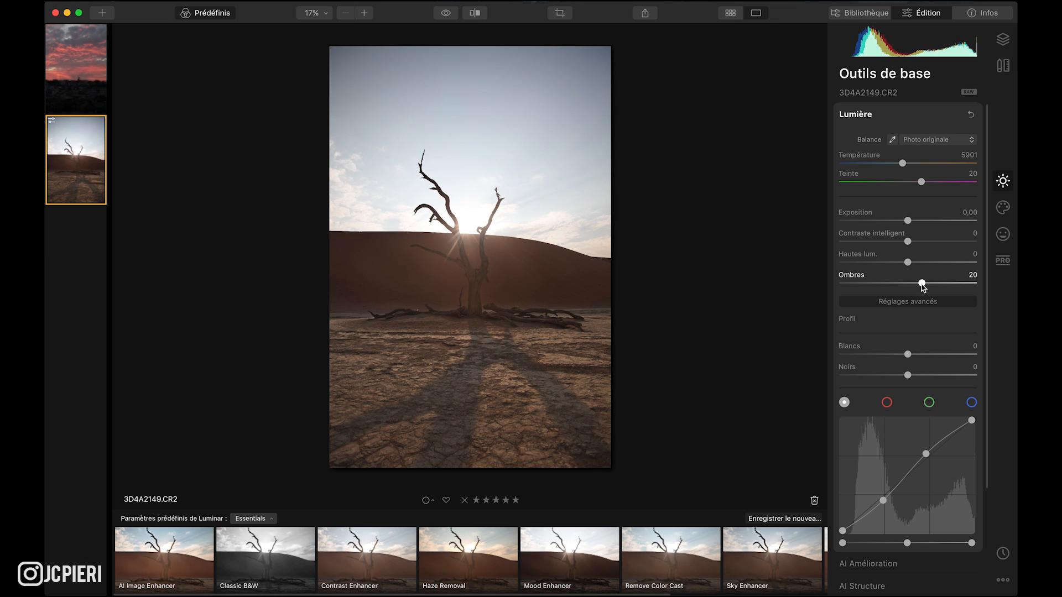
mouse_move(907, 242)
mouse_down()
mouse_move(895, 243)
mouse_move(919, 247)
mouse_up()
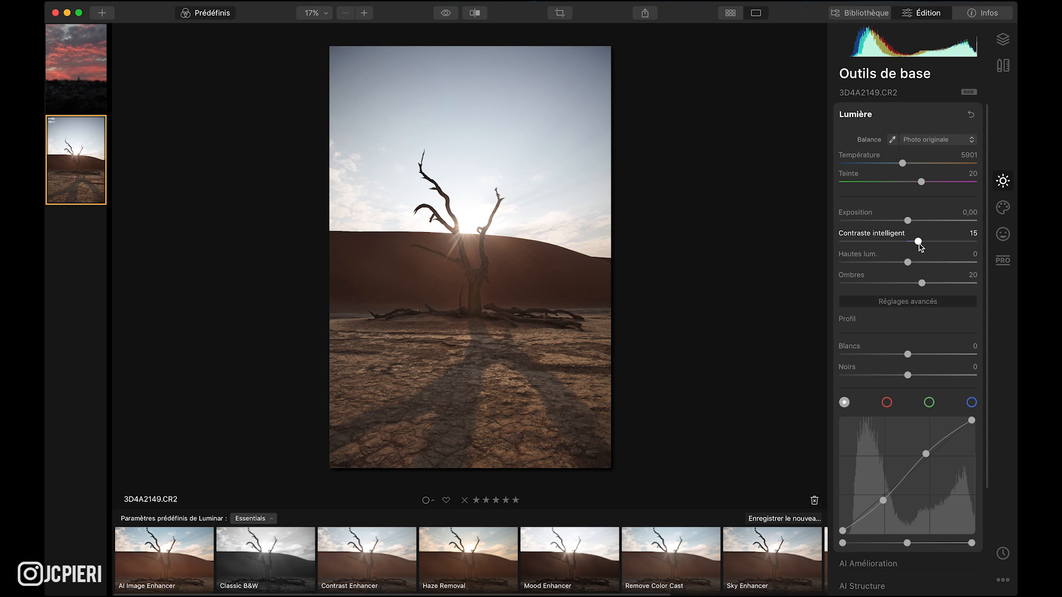
mouse_move(908, 221)
mouse_down()
mouse_move(890, 221)
mouse_move(910, 223)
mouse_up()
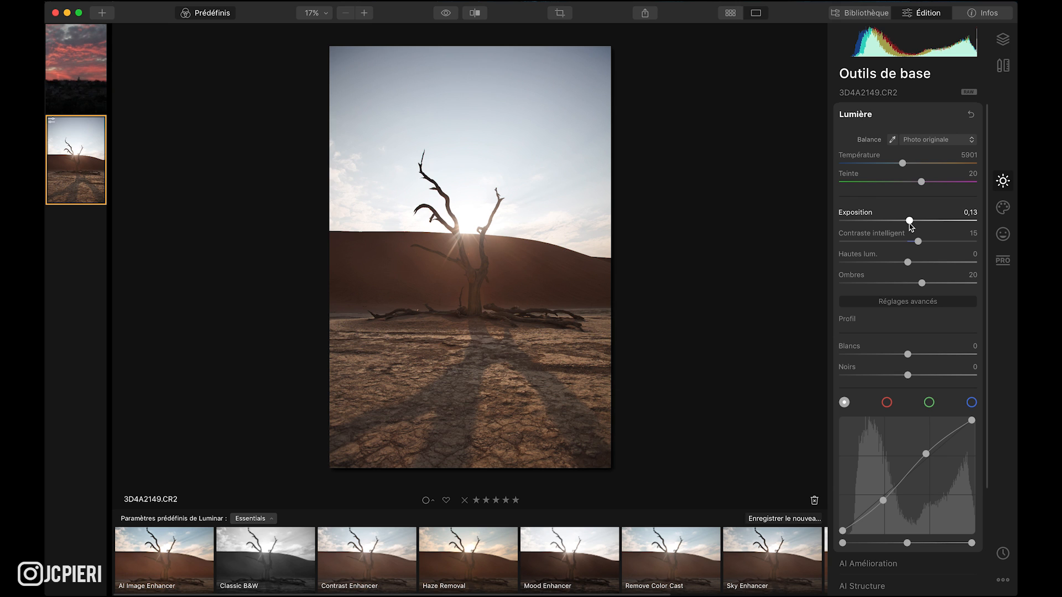
- Set Vibrance to 35 in Couleur and adjust the oranges to Tonalité -22, Saturation 18 and Luminance 21
scroll(889, 320, down, 1)
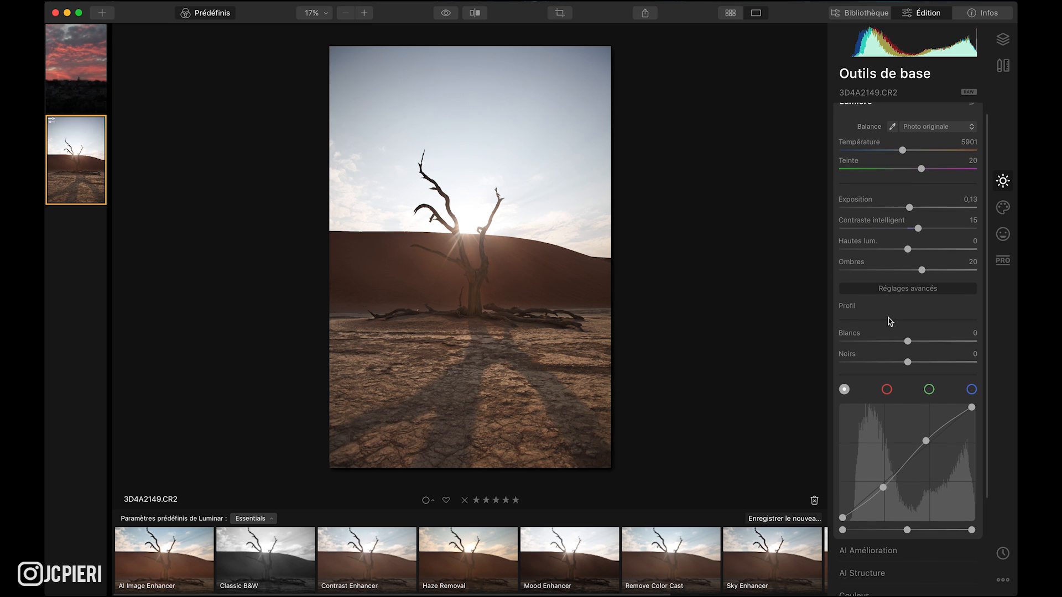
scroll(885, 421, down, 5)
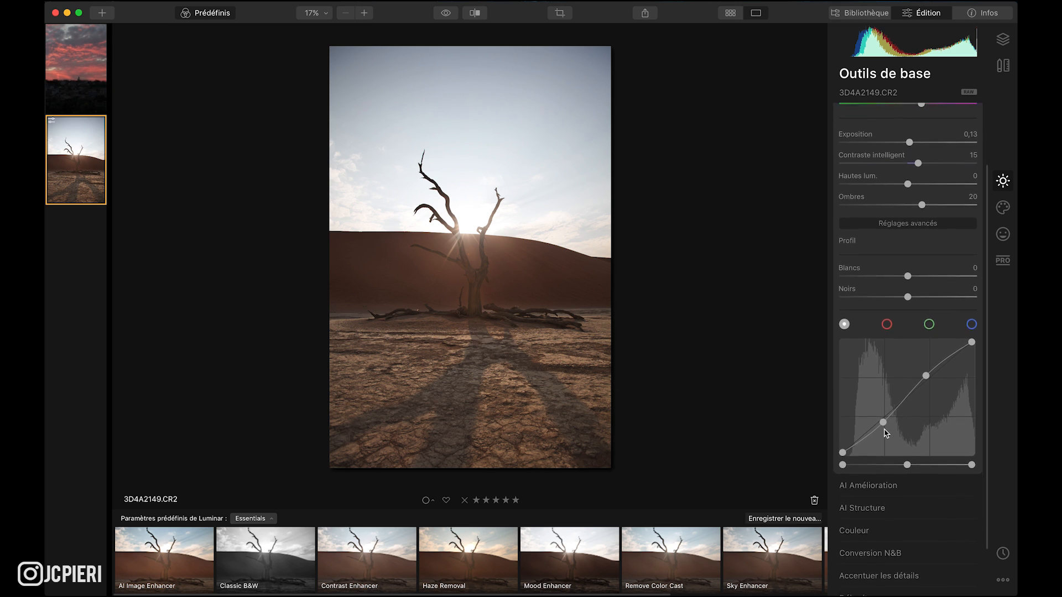
scroll(886, 433, down, 4)
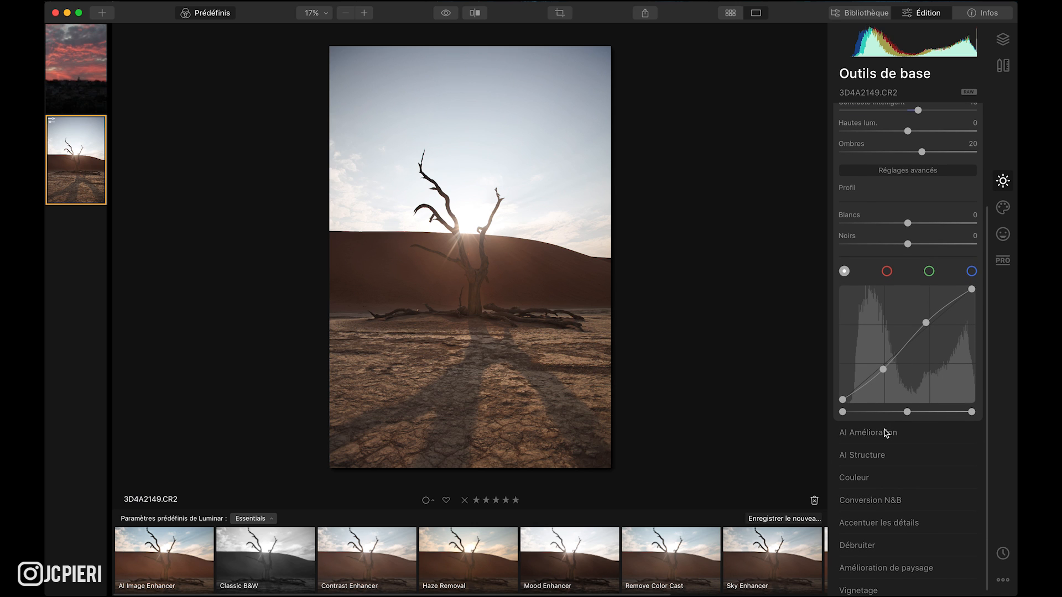
click(885, 477)
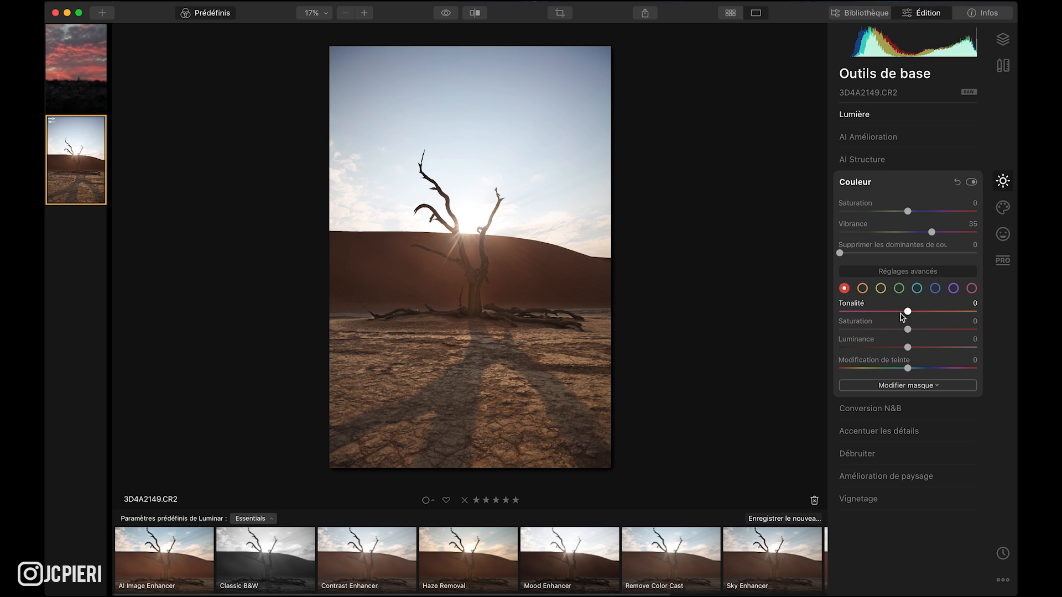
click(863, 289)
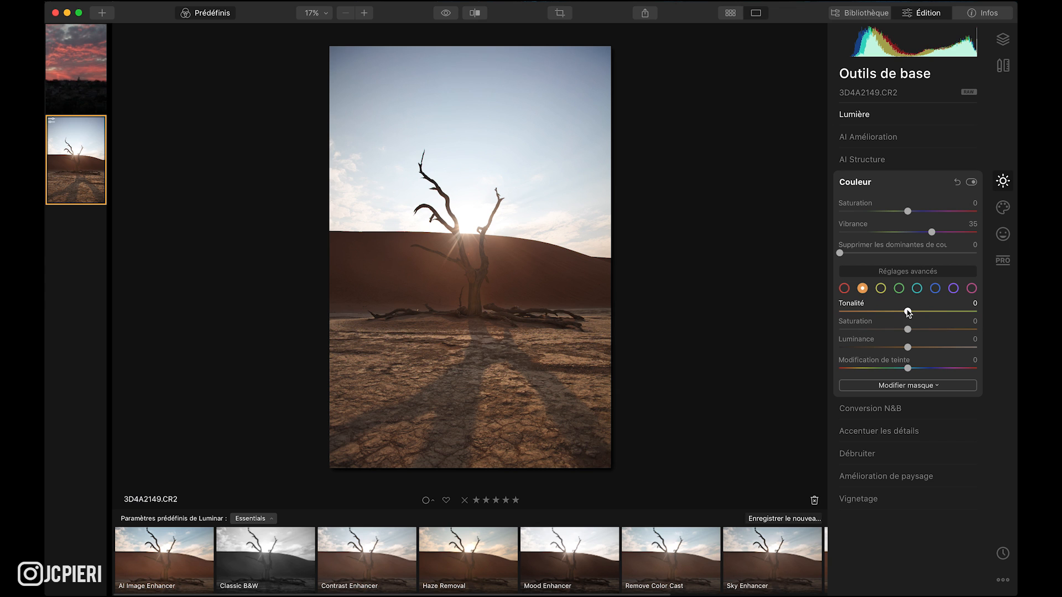
drag(908, 312, 925, 351)
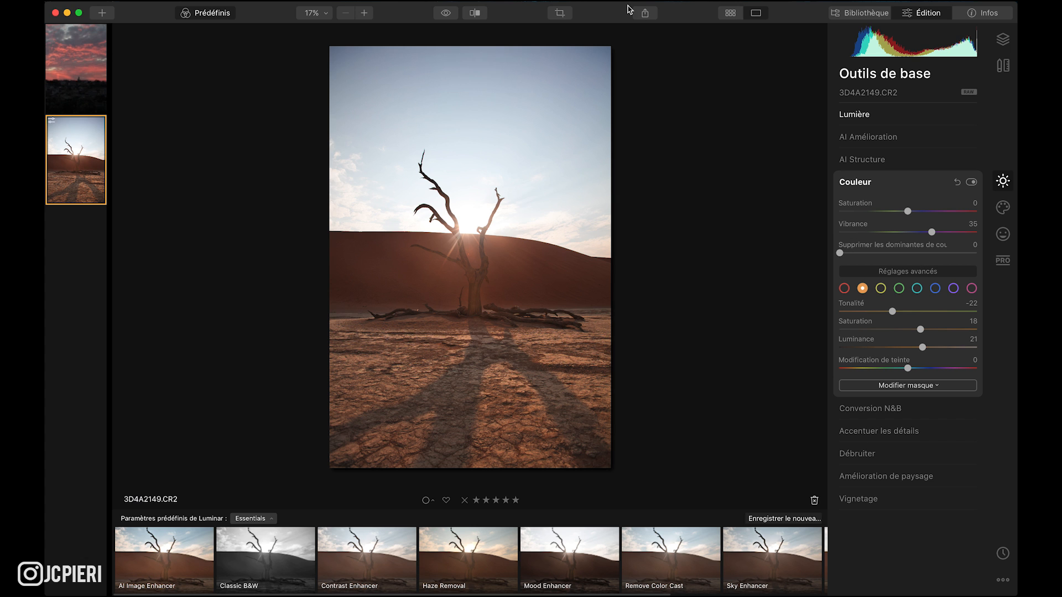
- Compare the orange color correction with the original photo by moving the before/after divider over the tree
click(474, 13)
drag(471, 30, 466, 84)
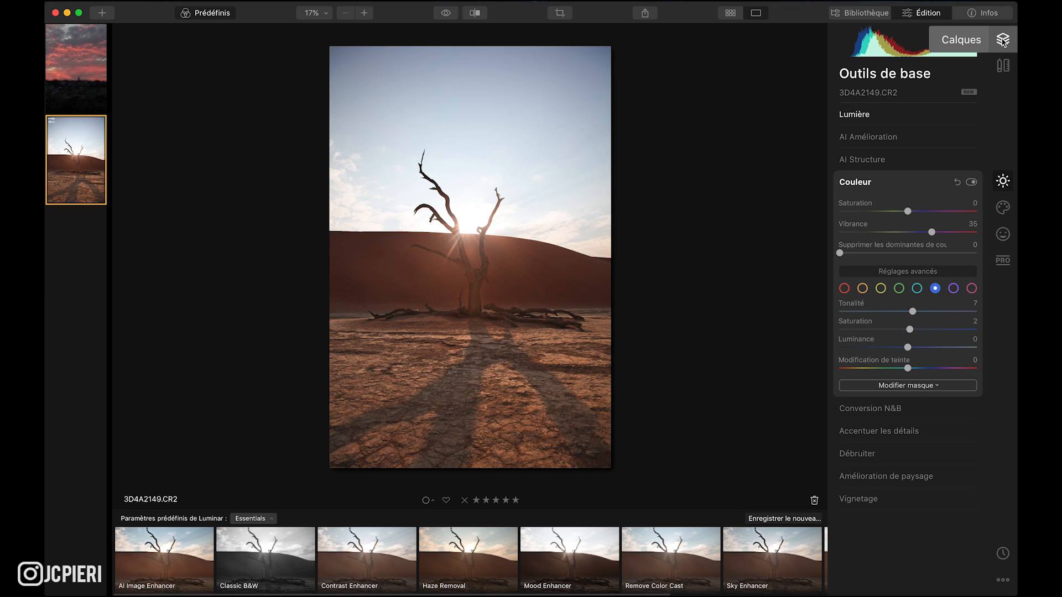
- Add a new adjustment layer above the photo and rename it "ombre haut"
click(1003, 40)
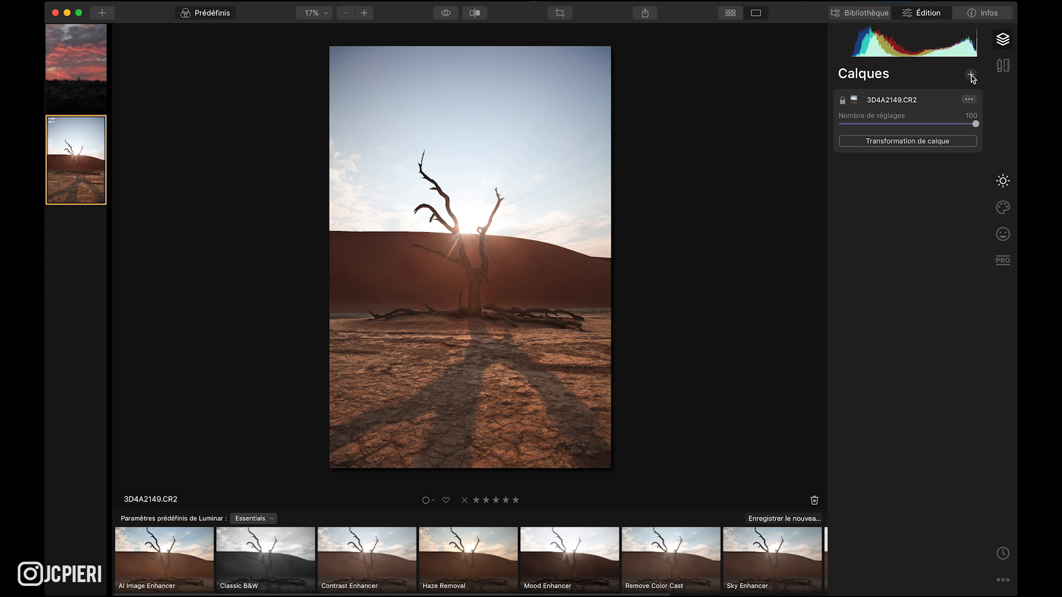
click(972, 75)
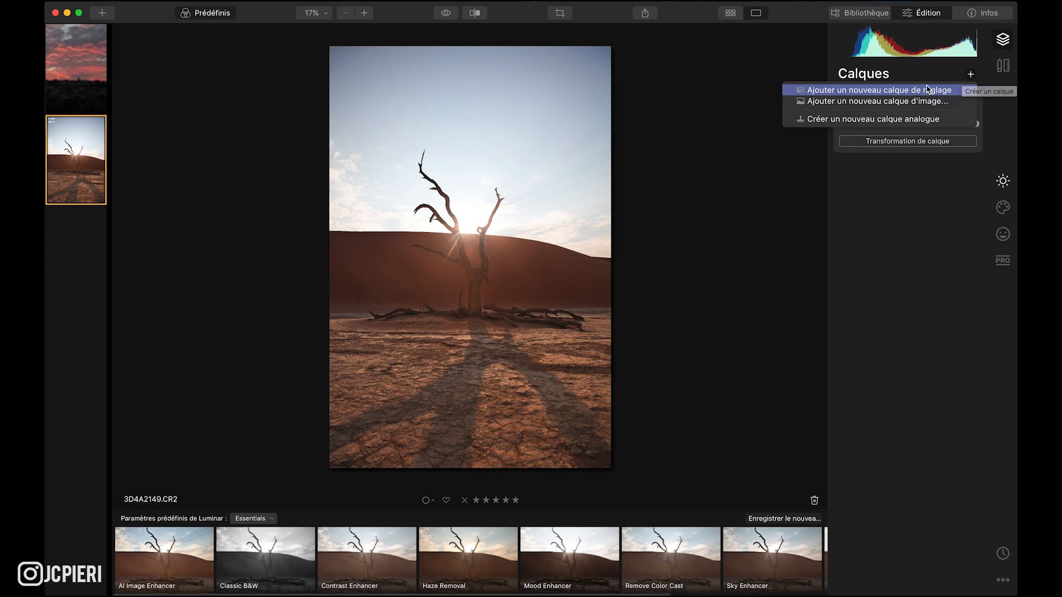
click(922, 91)
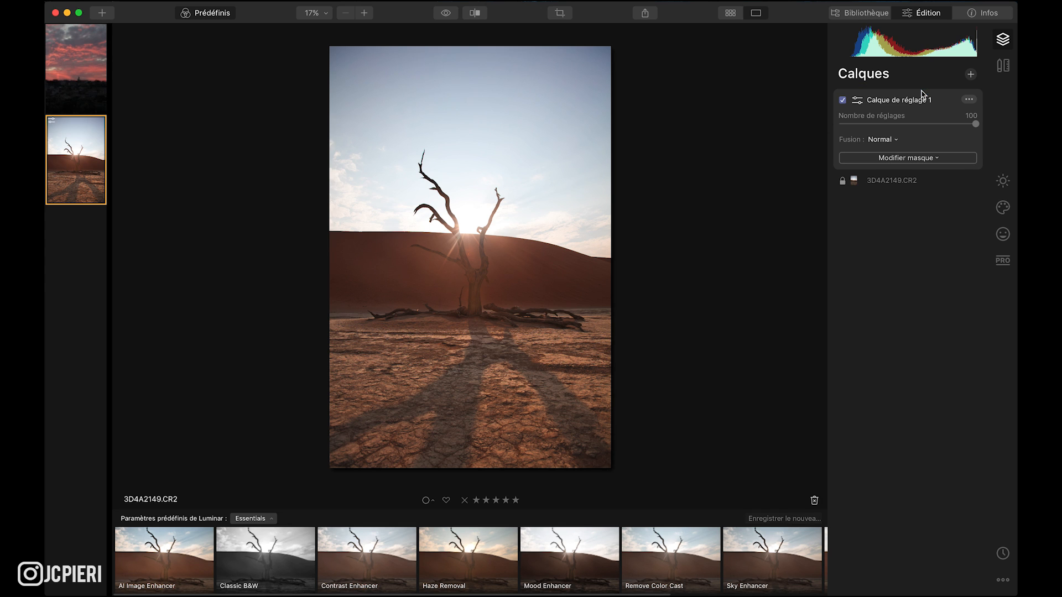
click(969, 101)
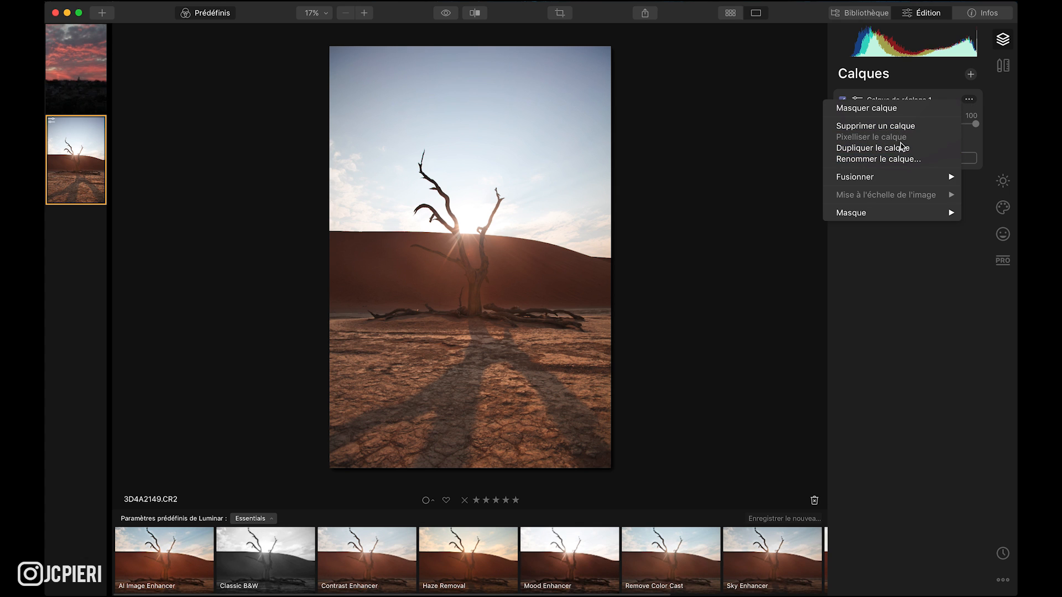
click(899, 159)
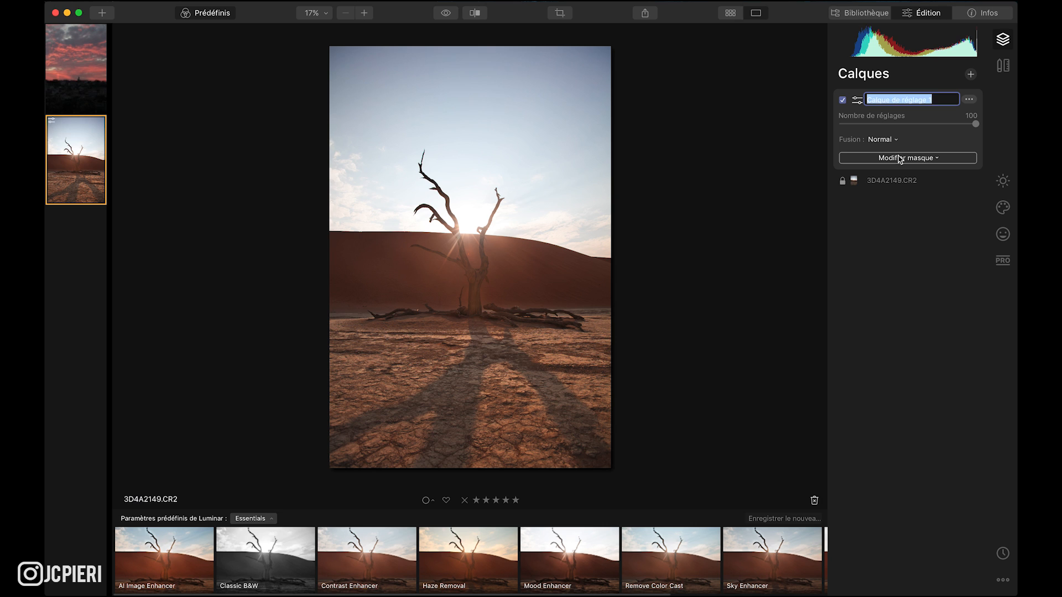
text(ombre haut)
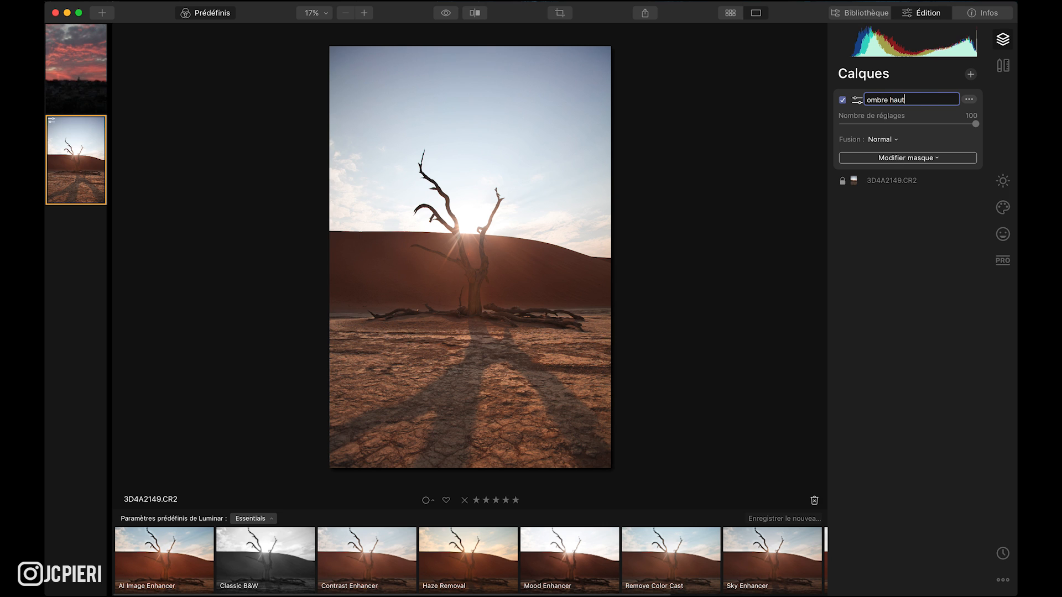
key(Return)
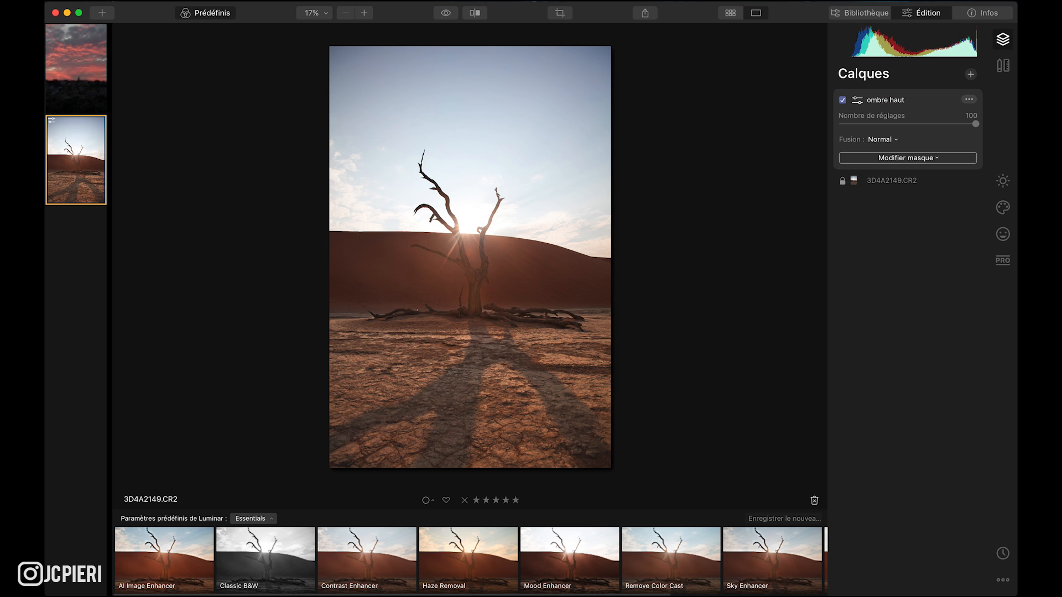
- Try a radial mask centred on the tree for the "ombre haut" layer, then remove it
click(896, 159)
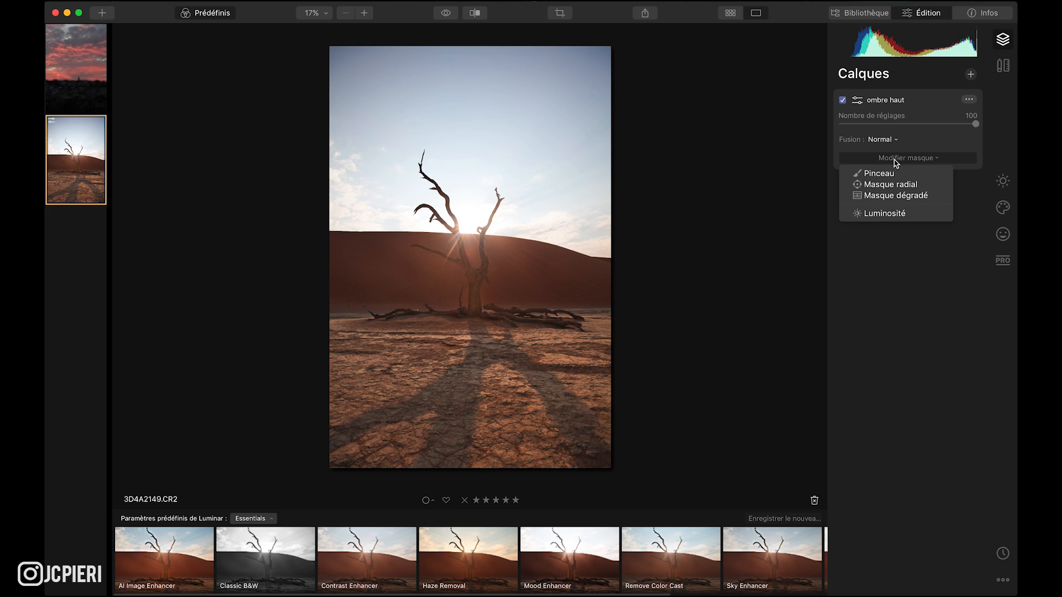
click(895, 188)
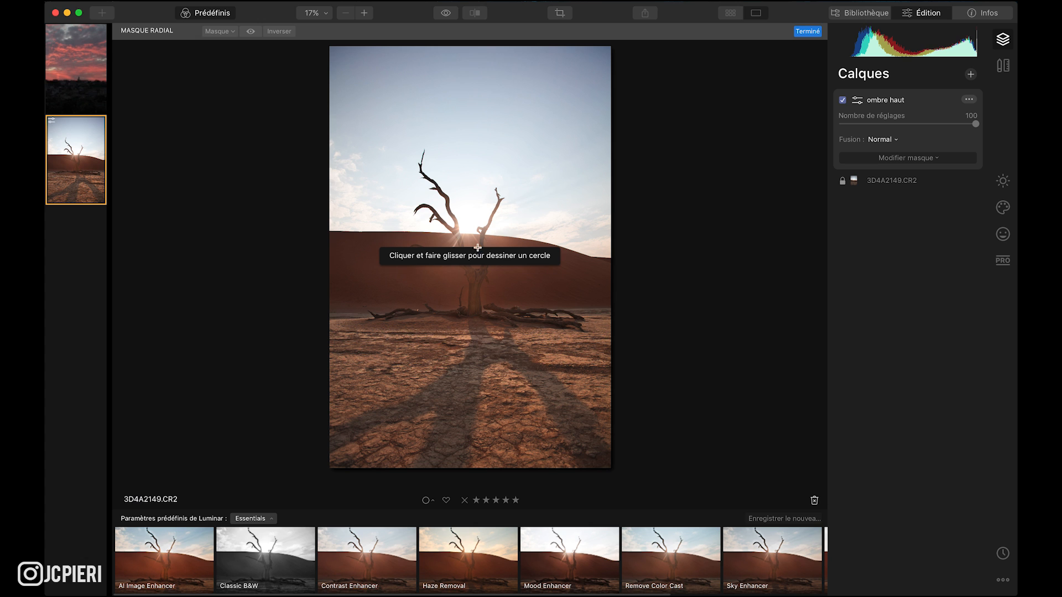
drag(478, 253, 479, 156)
mouse_move(480, 175)
mouse_down()
mouse_move(459, 212)
mouse_move(474, 184)
mouse_up()
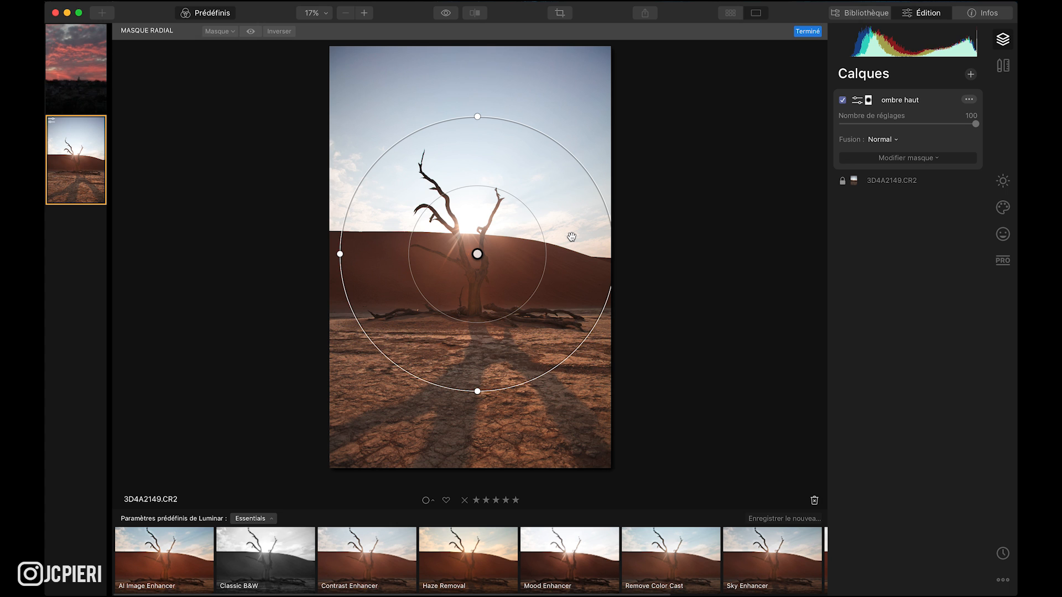
key(BackSpace)
click(893, 140)
click(923, 134)
click(902, 159)
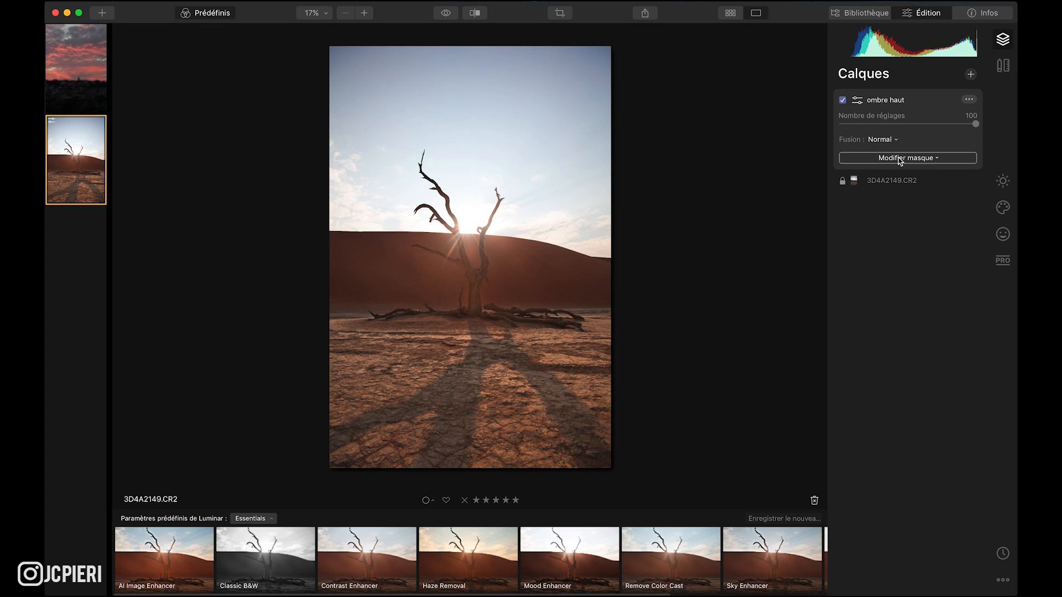
- Try painting a brush mask across the sky on the "ombre haut" layer with mask visibility turned on
click(900, 159)
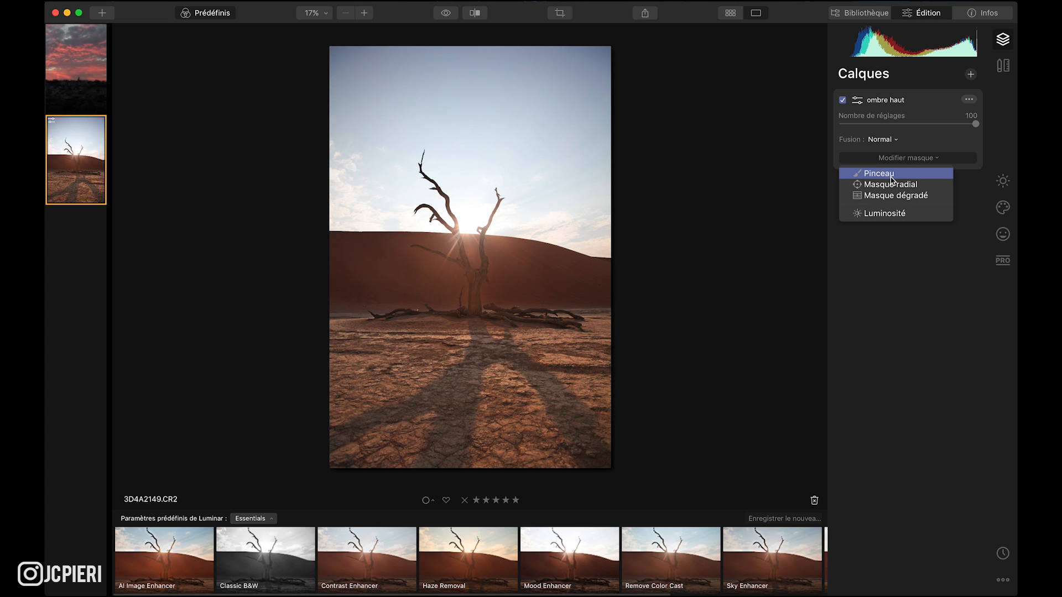
click(880, 176)
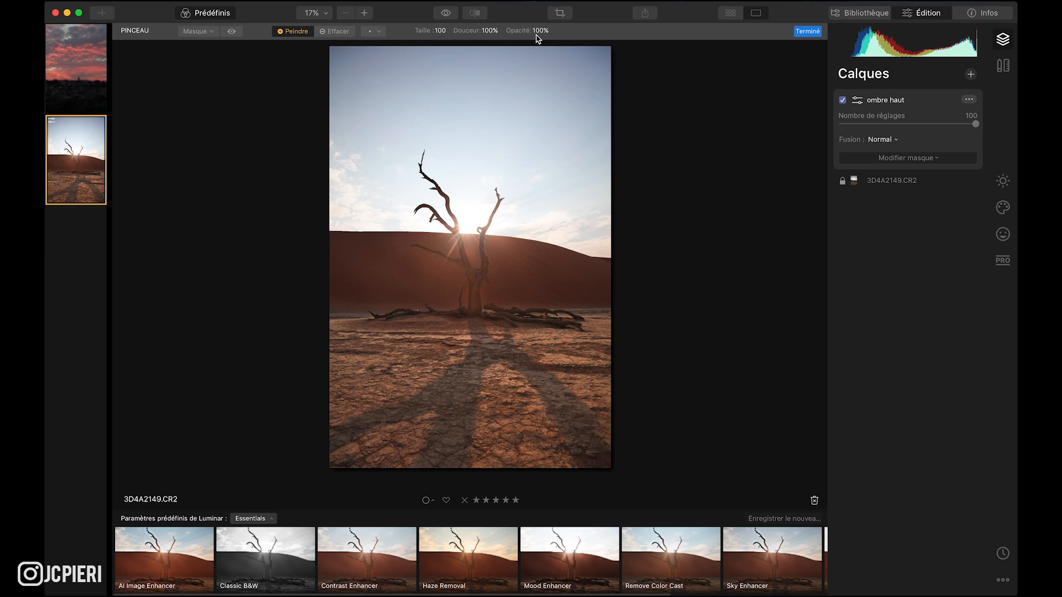
click(232, 31)
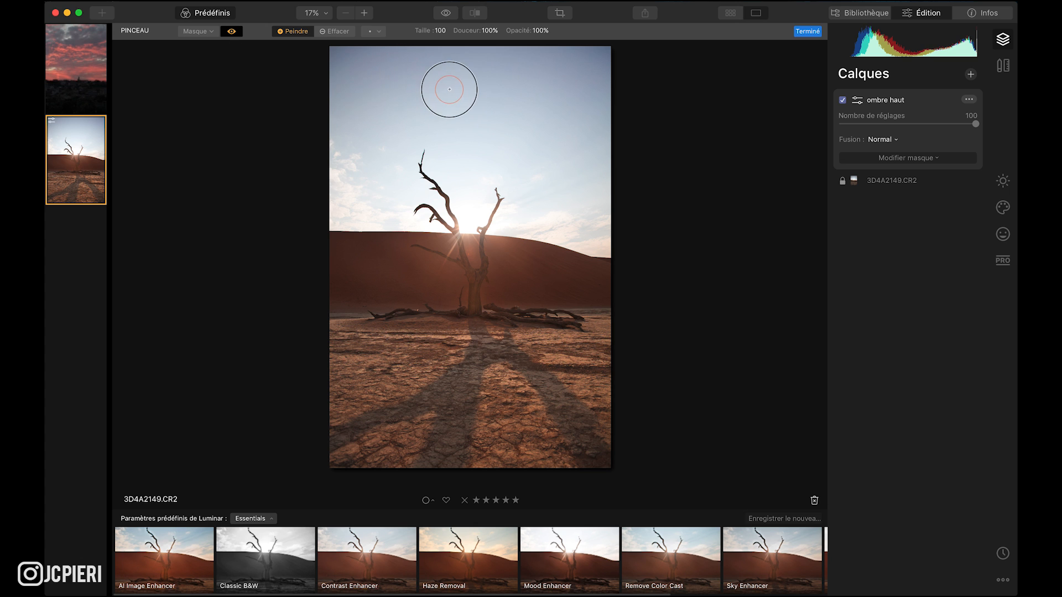
drag(360, 90, 449, 92)
mouse_move(510, 106)
mouse_down()
mouse_move(600, 80)
mouse_move(441, 82)
mouse_move(324, 63)
mouse_move(597, 68)
mouse_move(632, 96)
mouse_move(352, 110)
mouse_move(503, 119)
mouse_move(603, 145)
mouse_move(395, 113)
mouse_move(332, 124)
mouse_move(540, 122)
mouse_move(620, 140)
mouse_up()
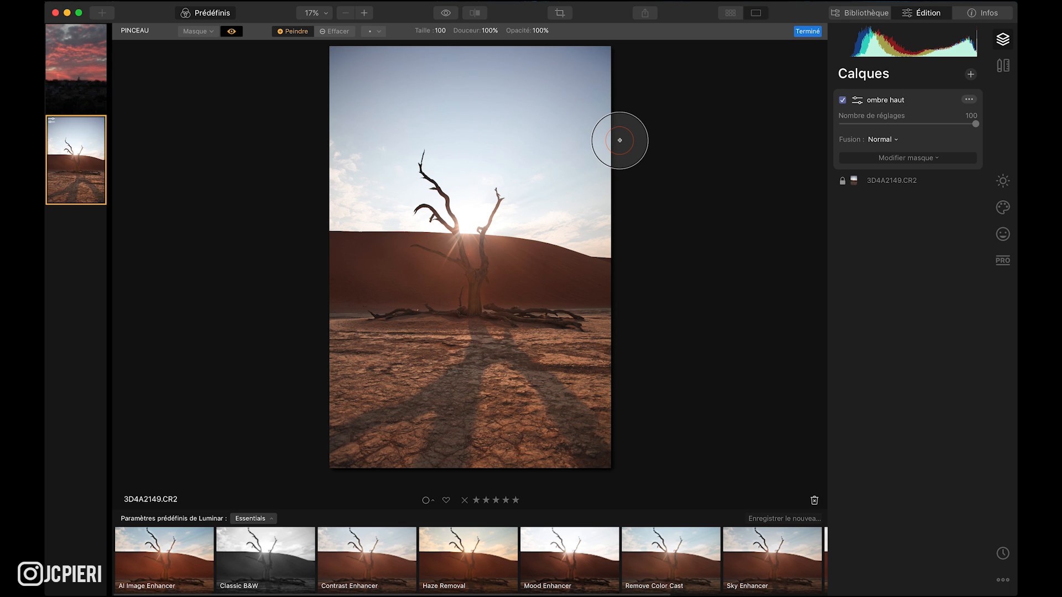
- Add a gradient mask to the "ombre haut" layer that covers the upper sky and fades out toward the dune horizon
click(906, 162)
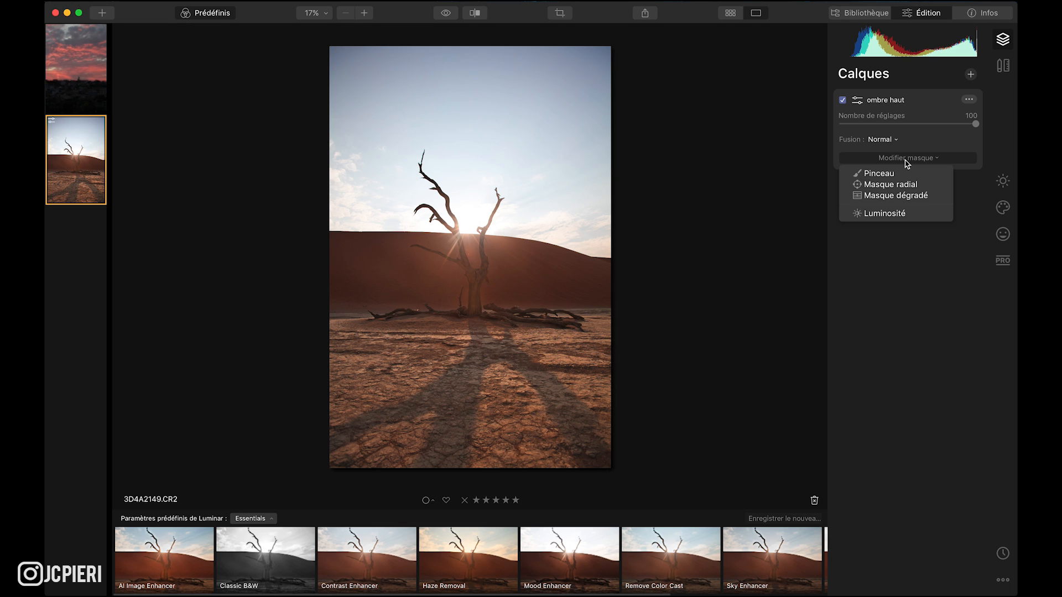
click(897, 196)
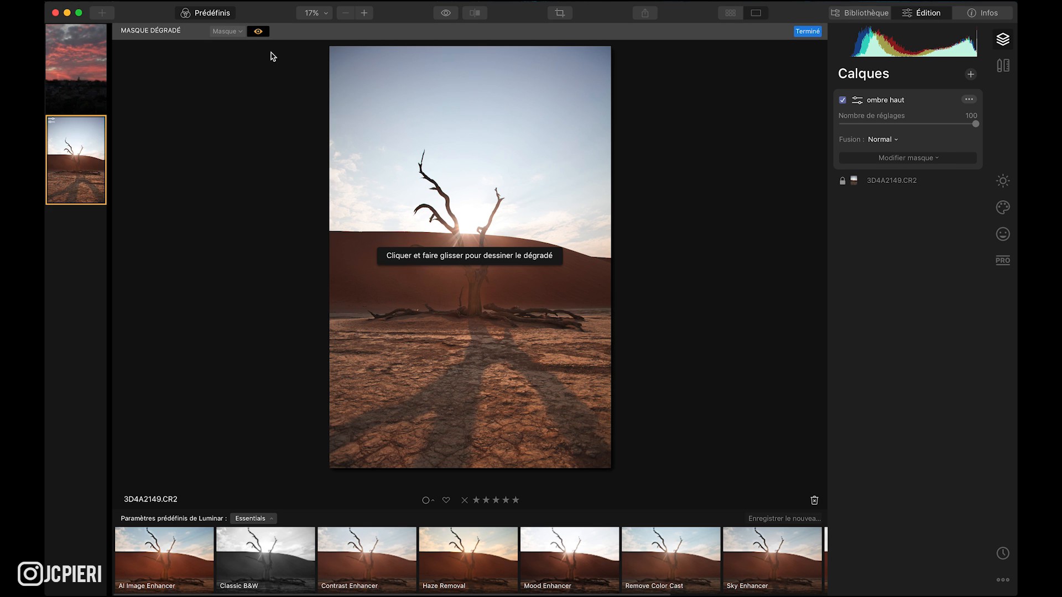
drag(469, 236, 467, 100)
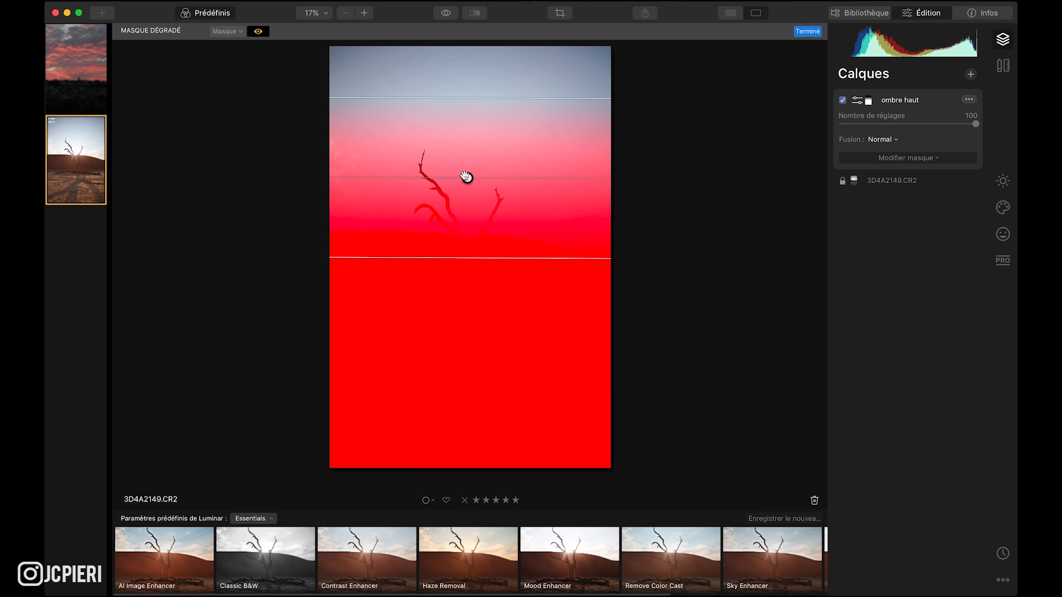
drag(468, 178, 476, 94)
drag(476, 176, 472, 211)
drag(476, 113, 474, 129)
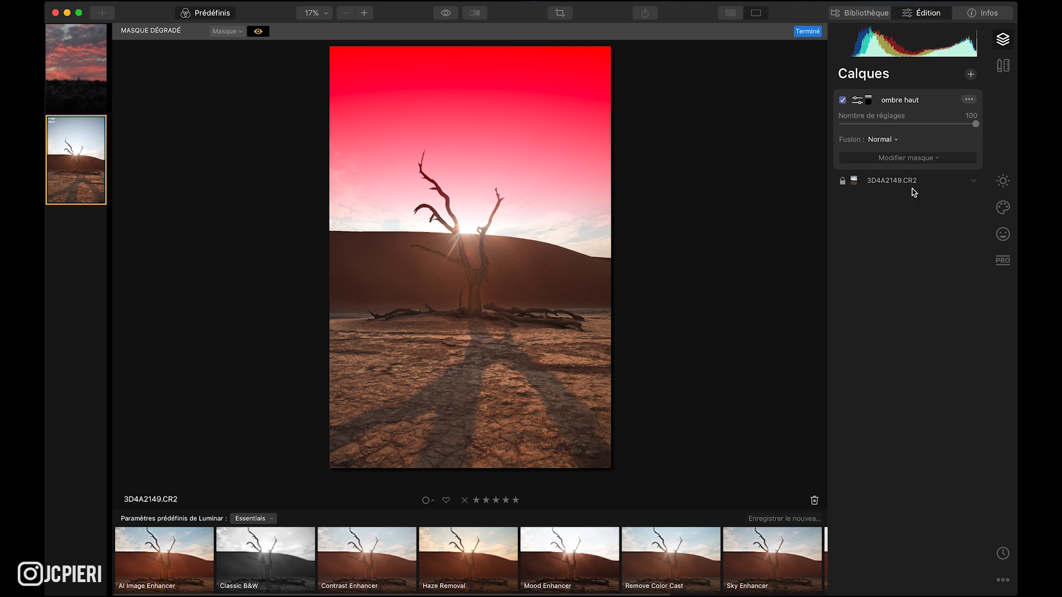
- Set the "ombre haut" layer's exposure to -4.14 and compare the darkened sky with the original using the before/after divider
click(1004, 182)
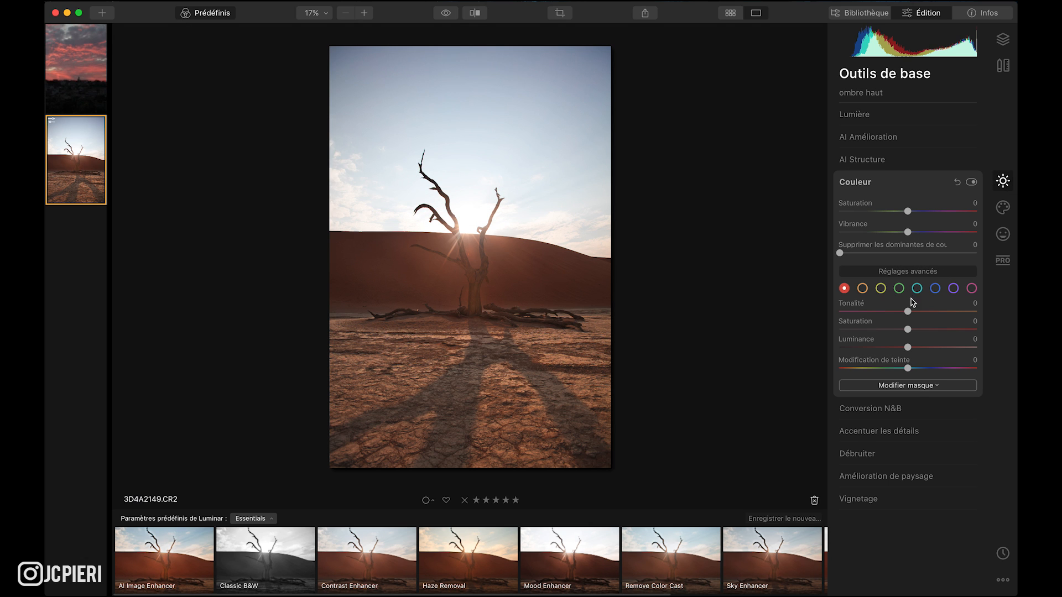
click(907, 119)
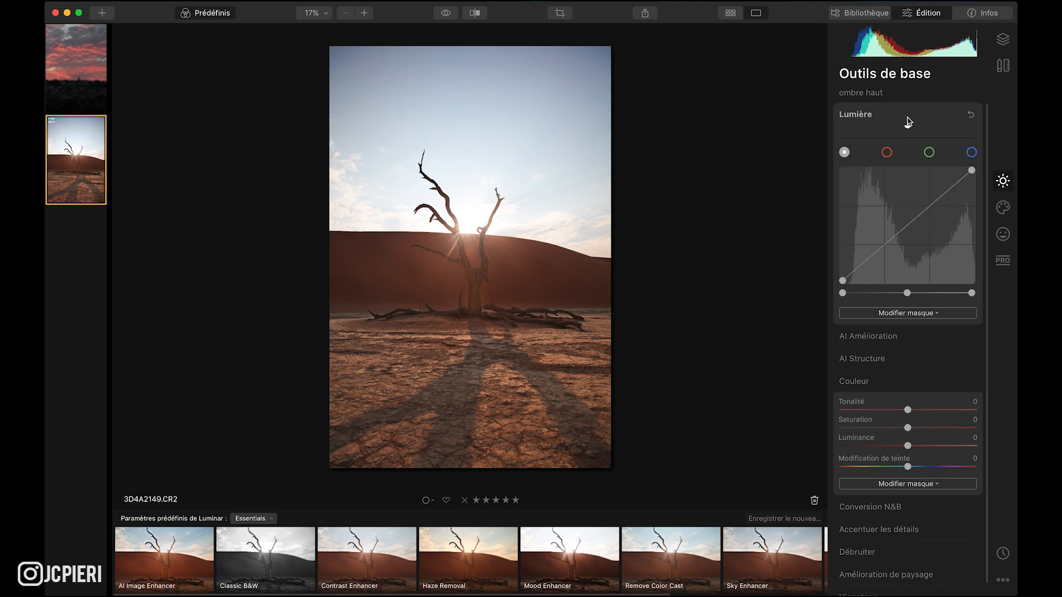
drag(908, 220, 853, 220)
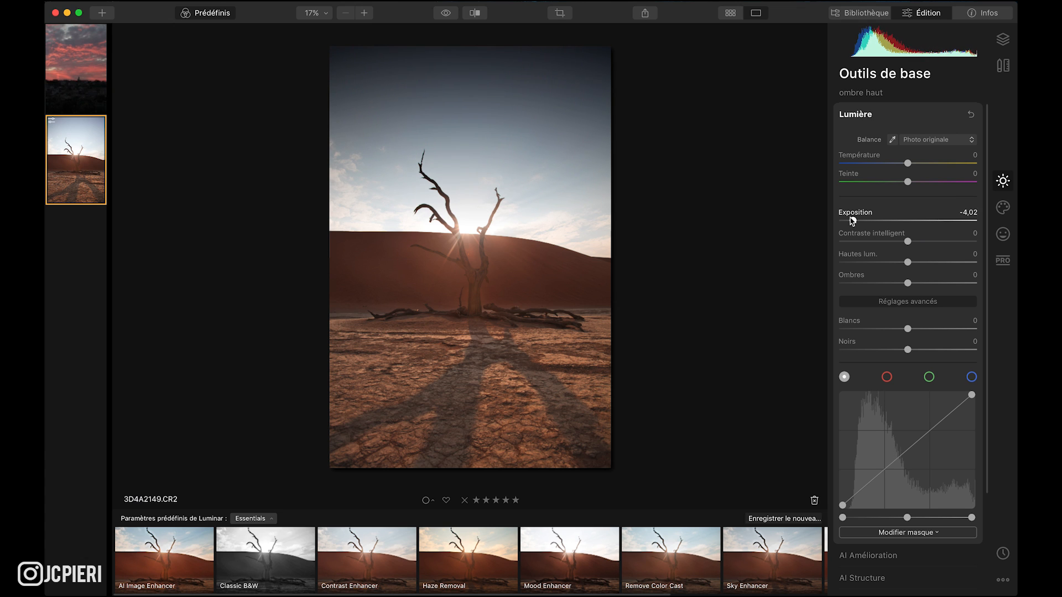
drag(853, 221, 851, 221)
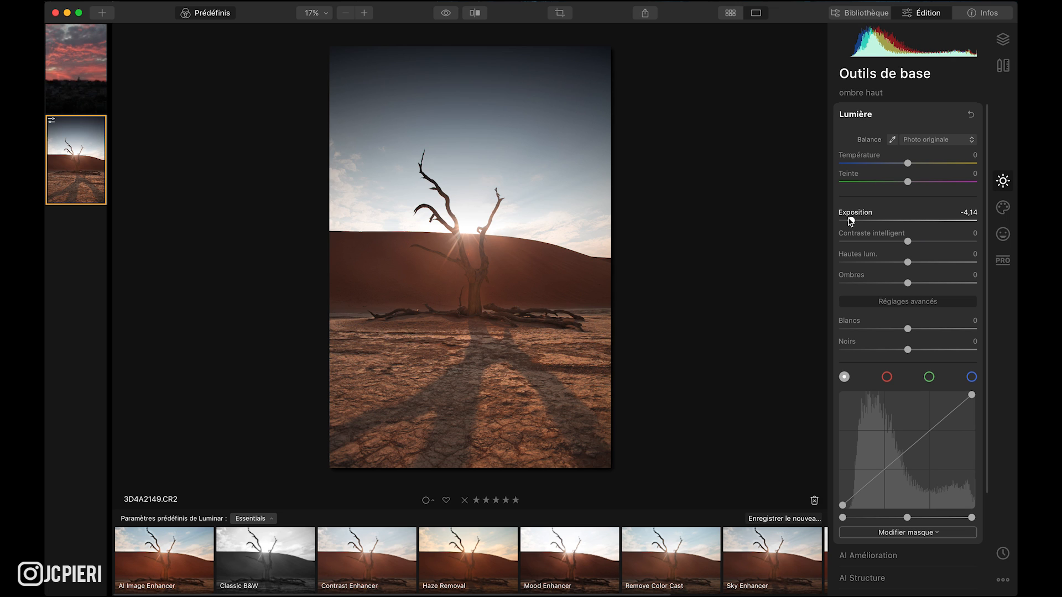
click(477, 13)
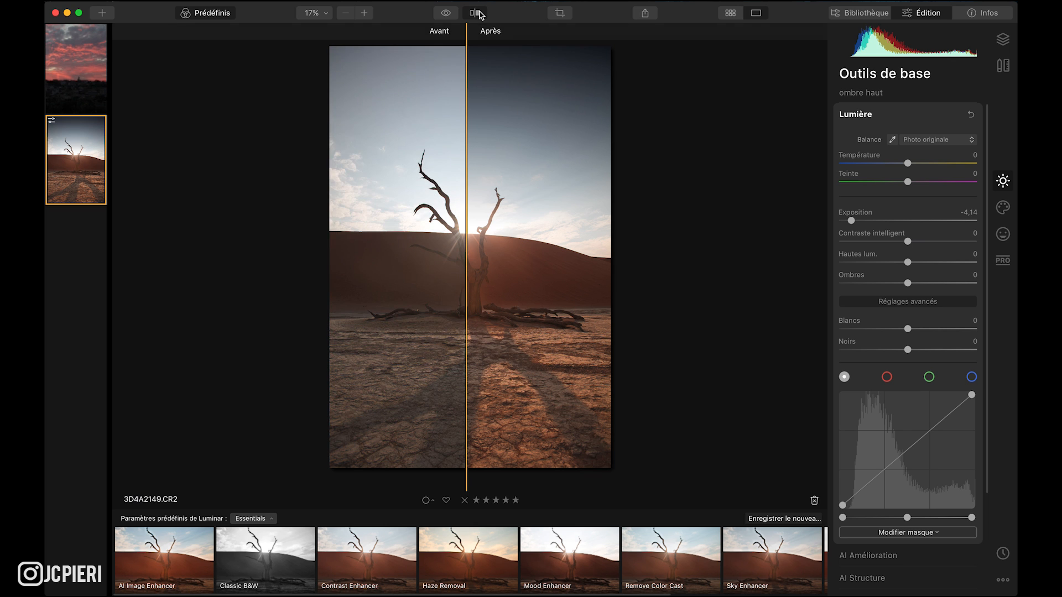
drag(467, 32, 473, 68)
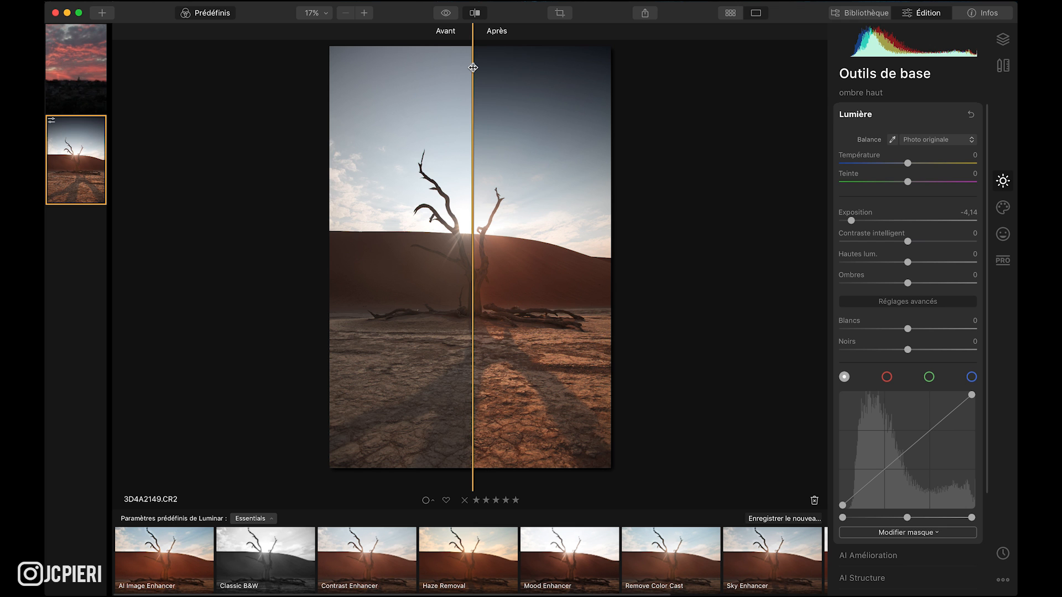
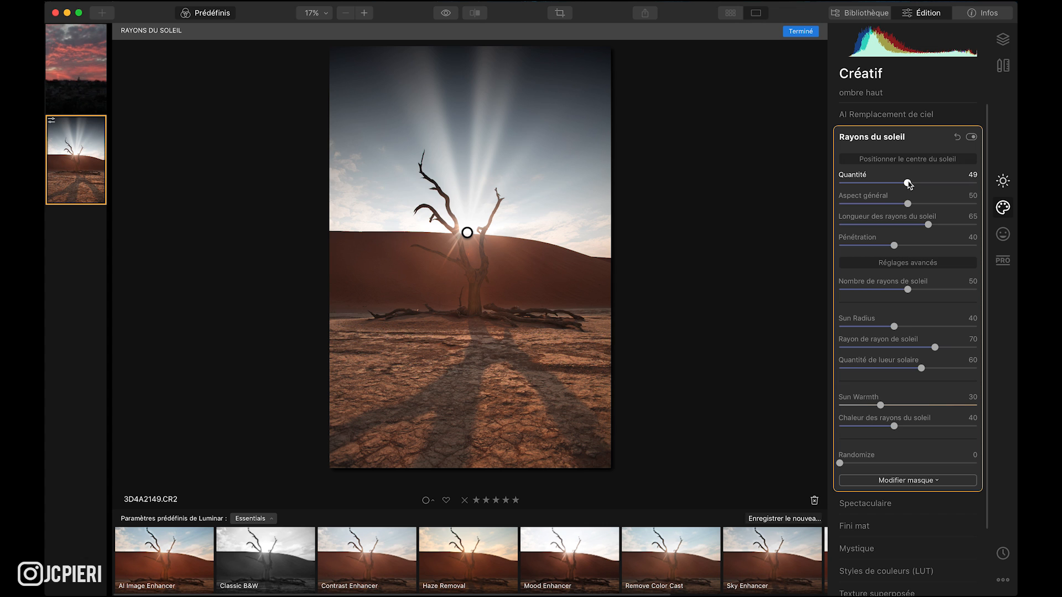
- Shape the sun rays with overall look 47, length 64, penetration 56, number of rays 65, sun radius 46, ray radius 50 and glow 44
drag(910, 203, 879, 221)
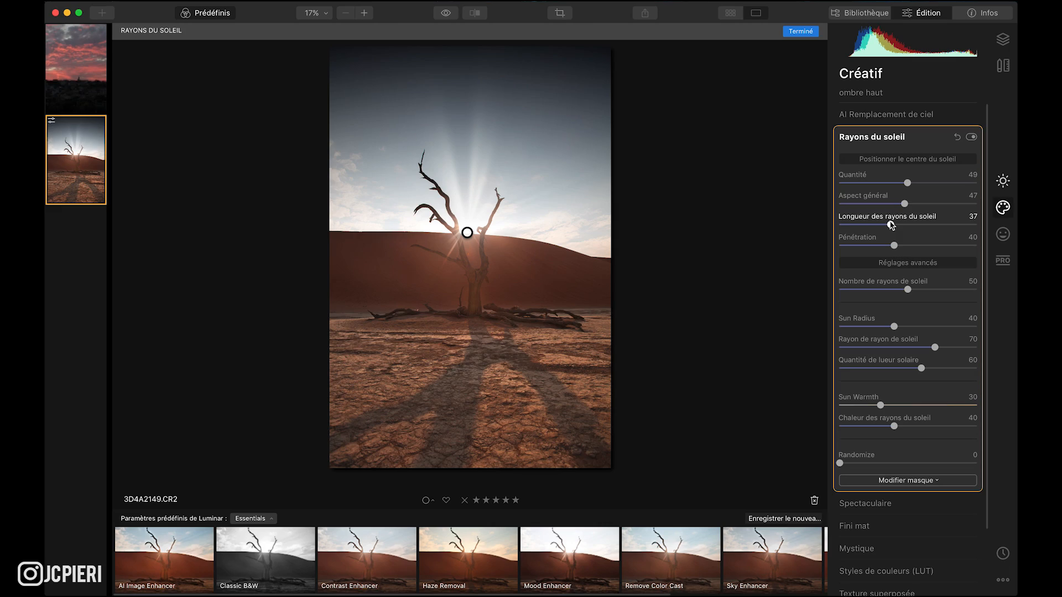
drag(891, 224, 917, 248)
mouse_move(909, 290)
mouse_down()
mouse_move(855, 286)
mouse_move(968, 289)
mouse_move(983, 307)
mouse_move(929, 289)
mouse_up()
drag(894, 326, 900, 365)
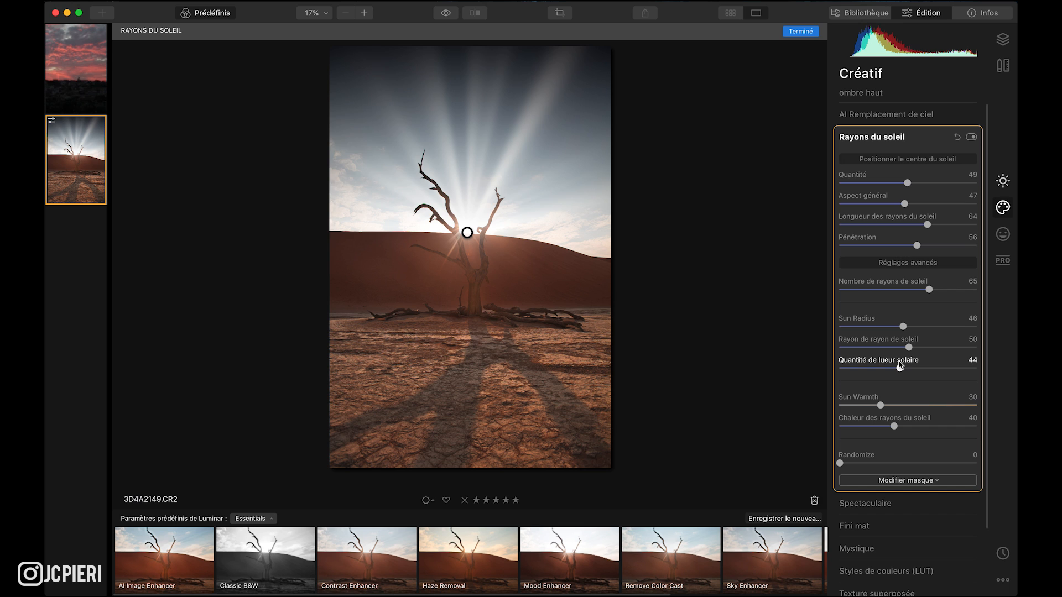
- Refine the sun rays with sun warmth 61, ray warmth 57, number of rays 33, penetration 45 and ray length 48
drag(880, 405, 922, 425)
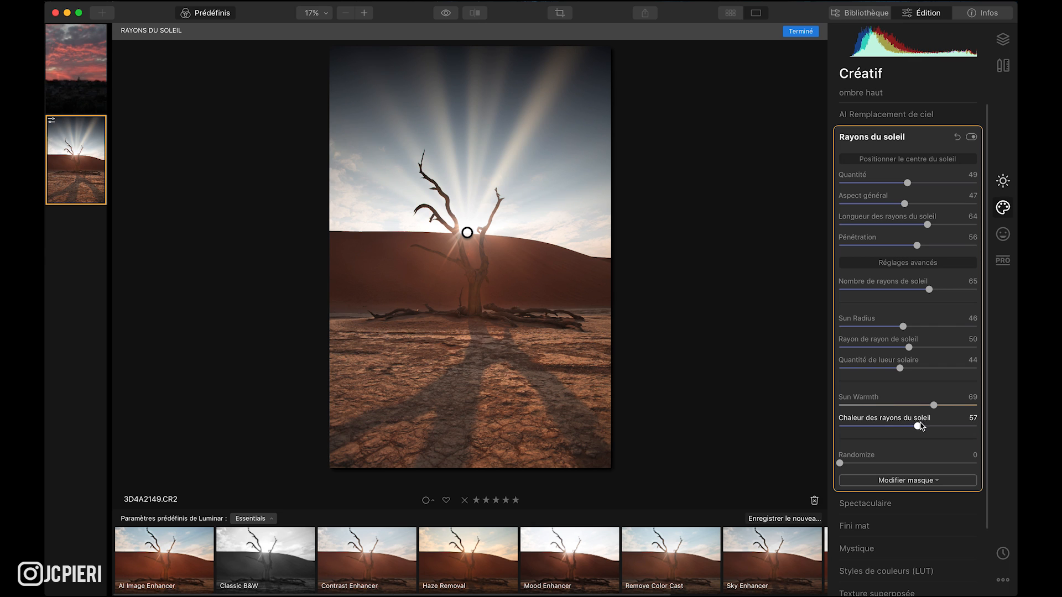
drag(934, 405, 923, 405)
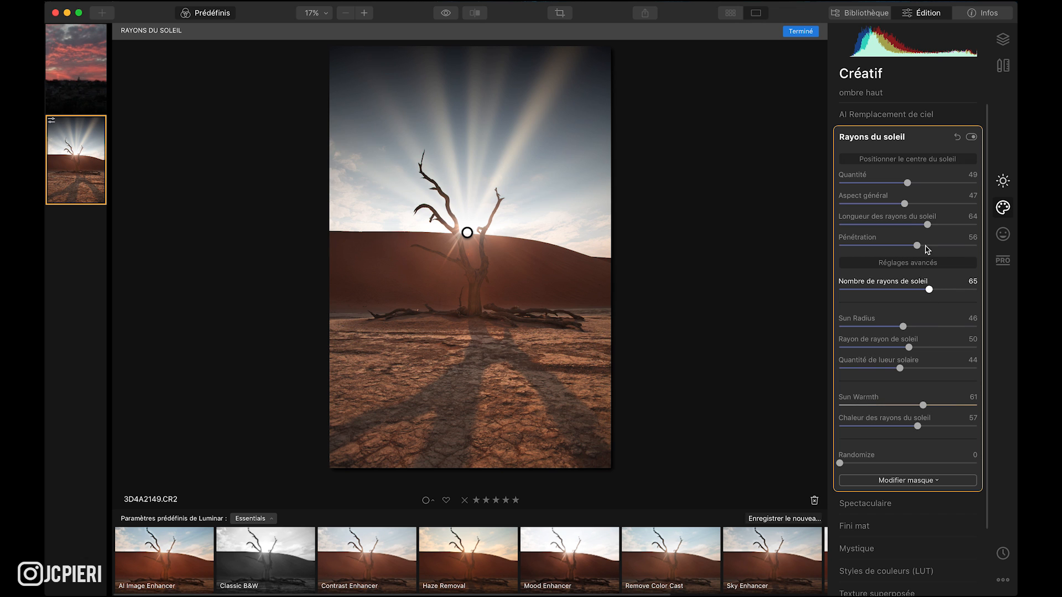
drag(929, 289, 885, 290)
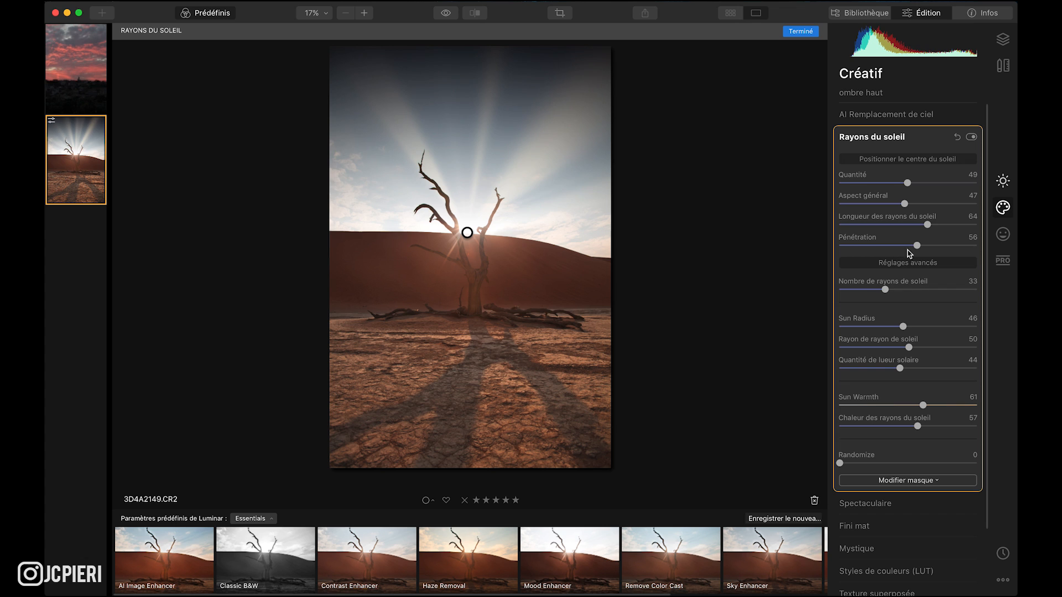
drag(916, 245, 900, 224)
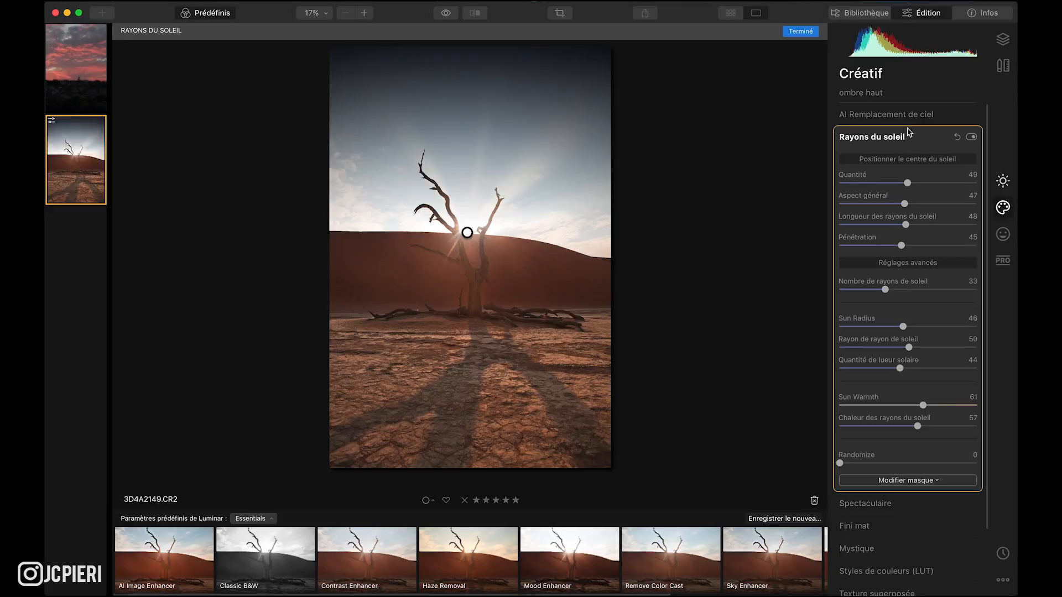
- Hide the "ombre haut" layer and open AI sky replacement with its advanced settings for the base photo layer 3D4A2149.CR2
click(907, 114)
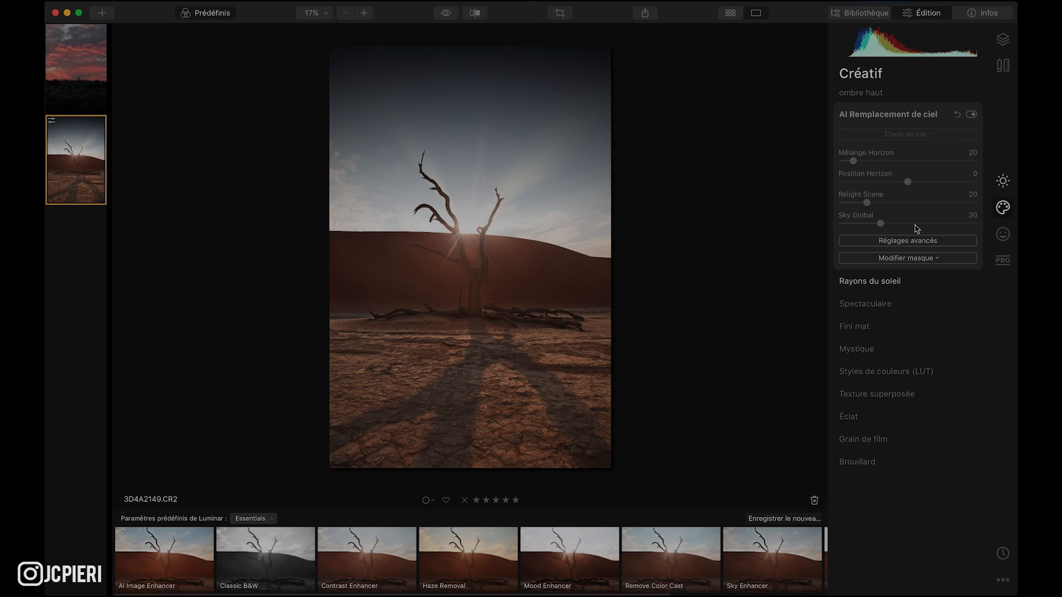
click(911, 242)
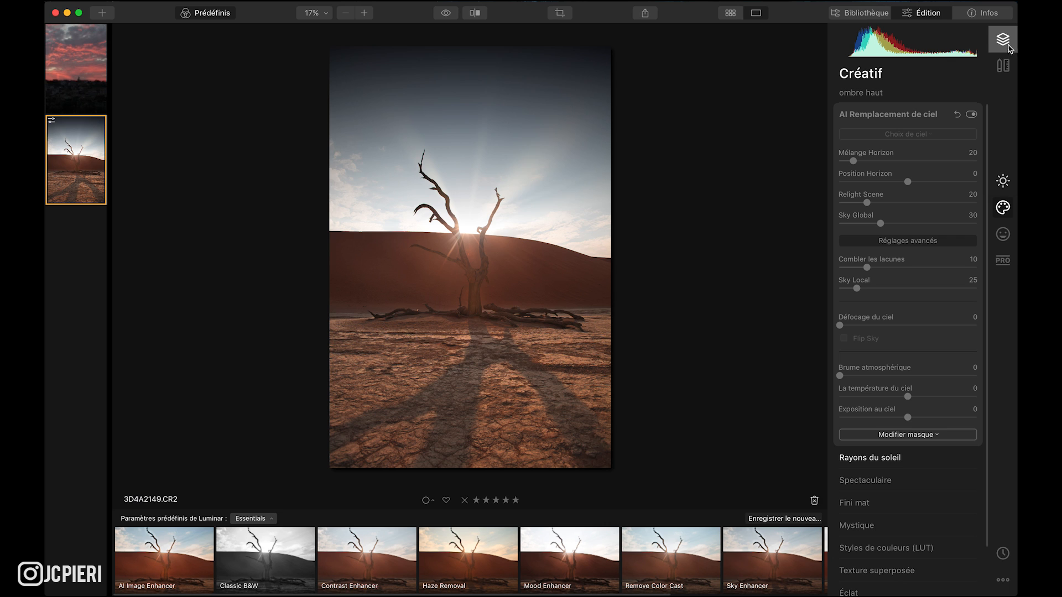
click(1007, 45)
click(896, 183)
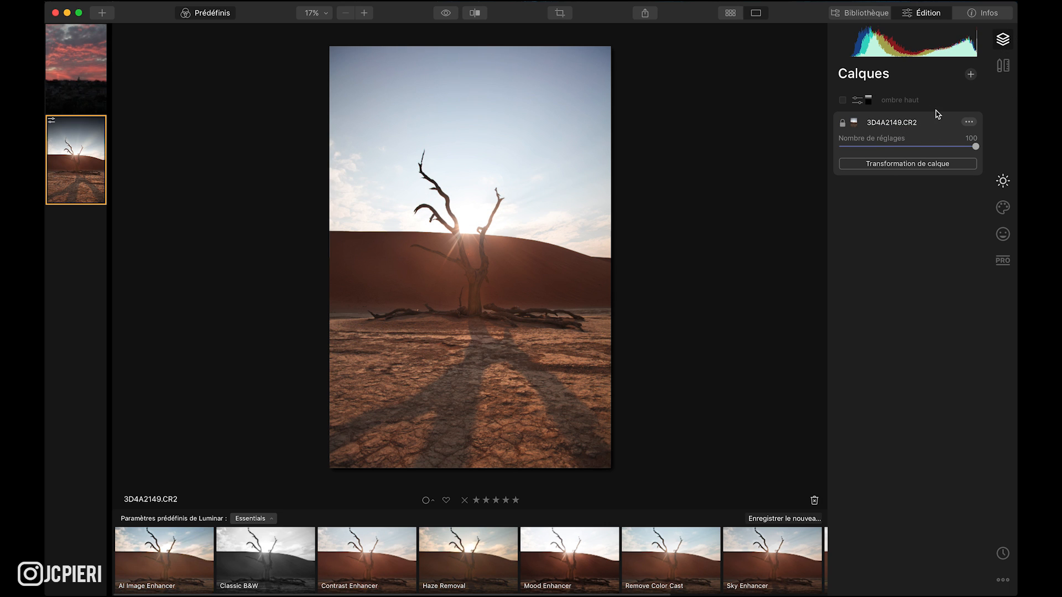
click(1003, 208)
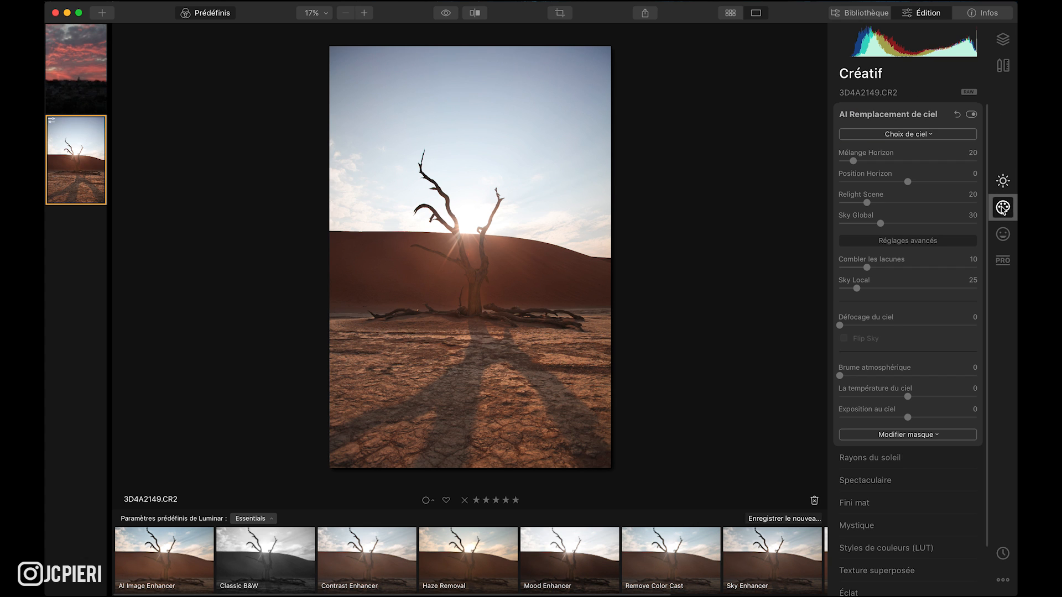
- Try Blue Sky 1, Blue Sky 6 and Bright Blue Sky 1 as the replacement sky behind the tree
click(917, 136)
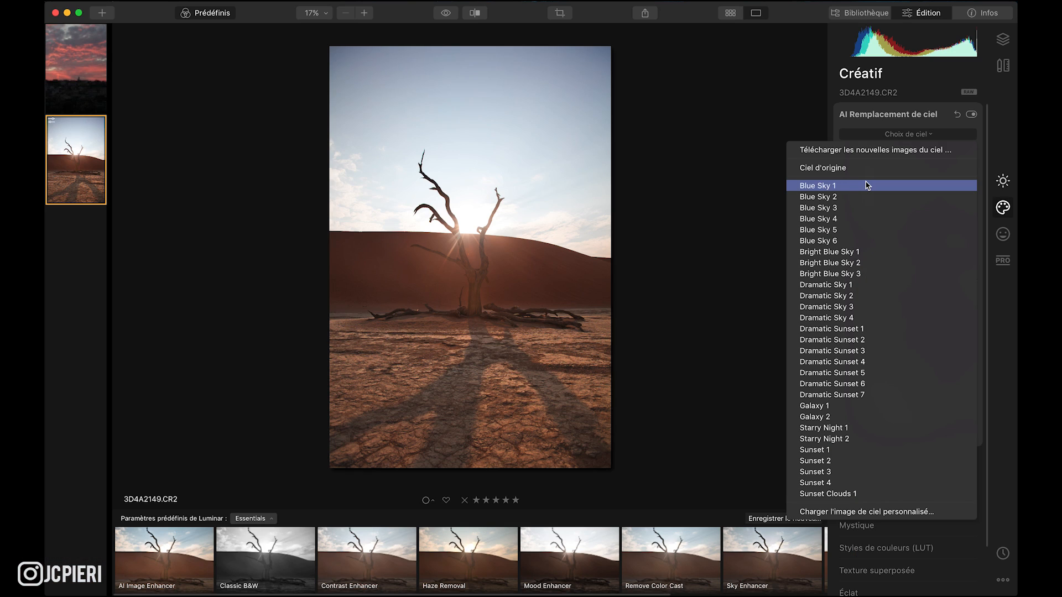
click(868, 186)
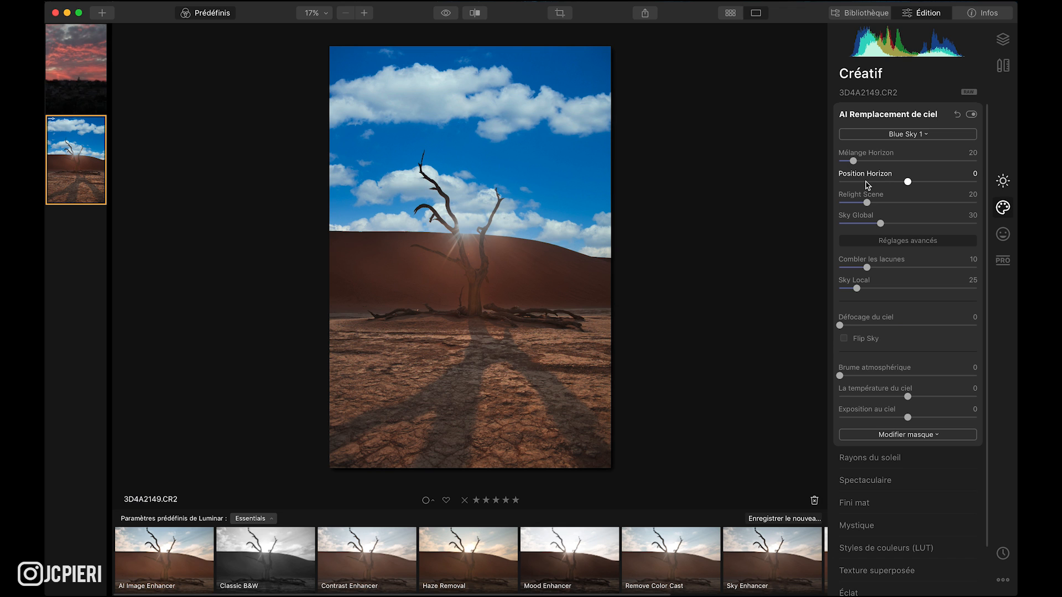
click(912, 134)
click(858, 241)
click(919, 135)
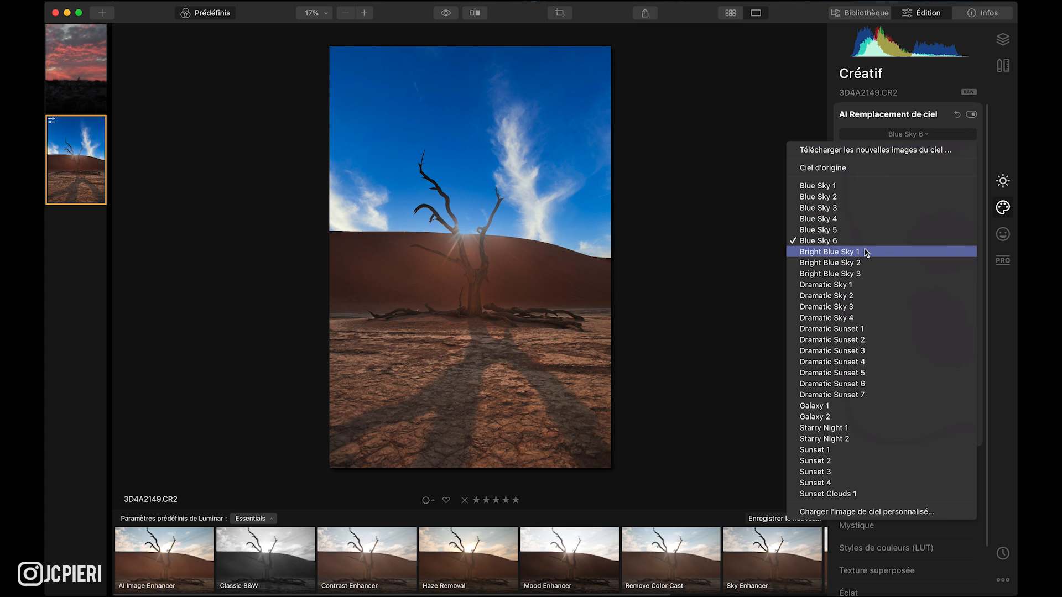
click(866, 250)
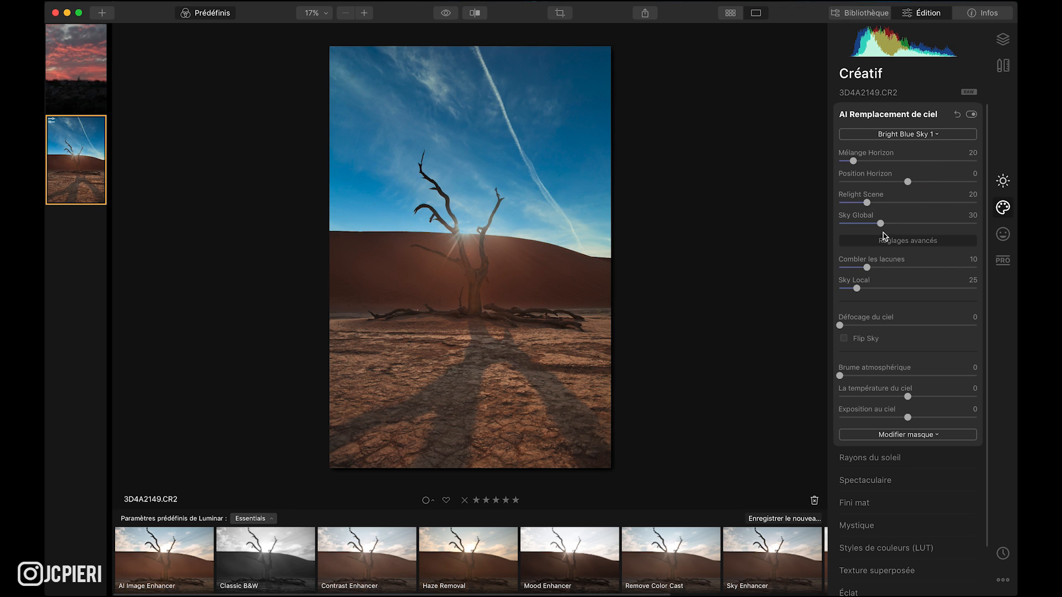
- Try Dramatic Sky 1, Dramatic Sunset 7 and Sunset 1 as the replacement sky behind the tree
click(907, 135)
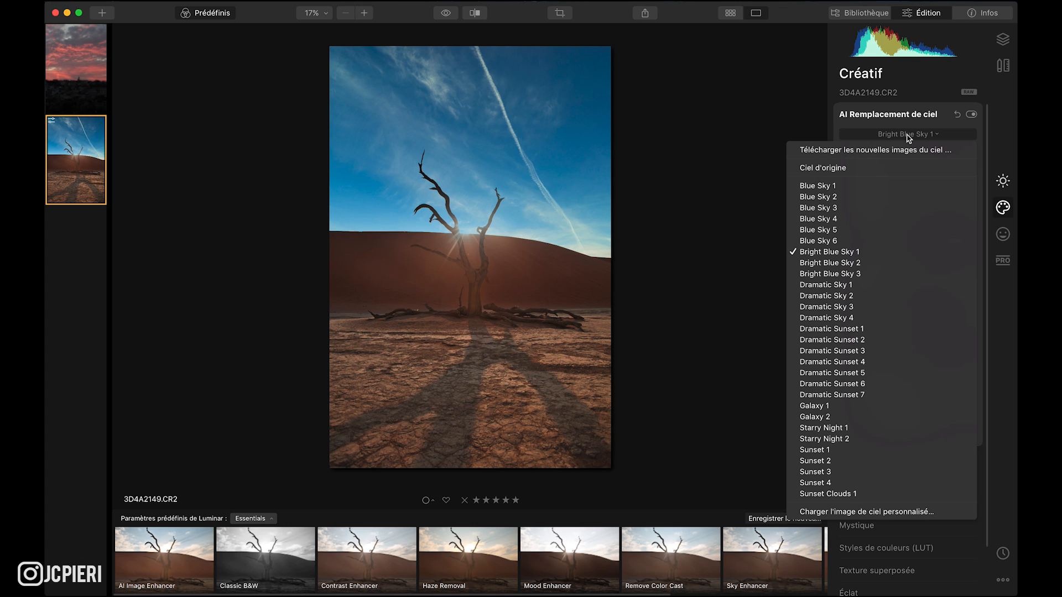
click(858, 281)
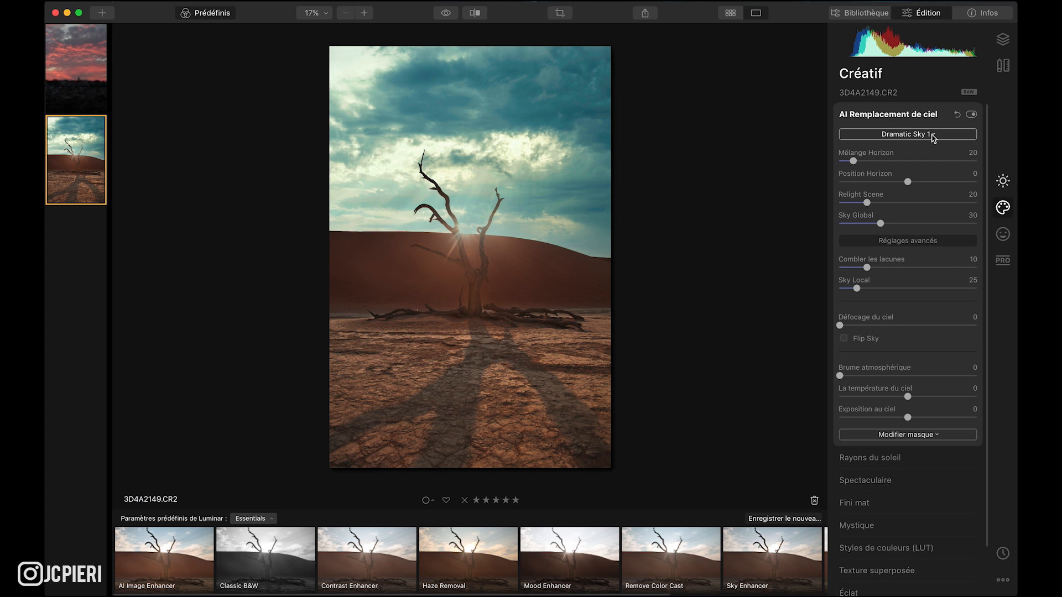
click(933, 136)
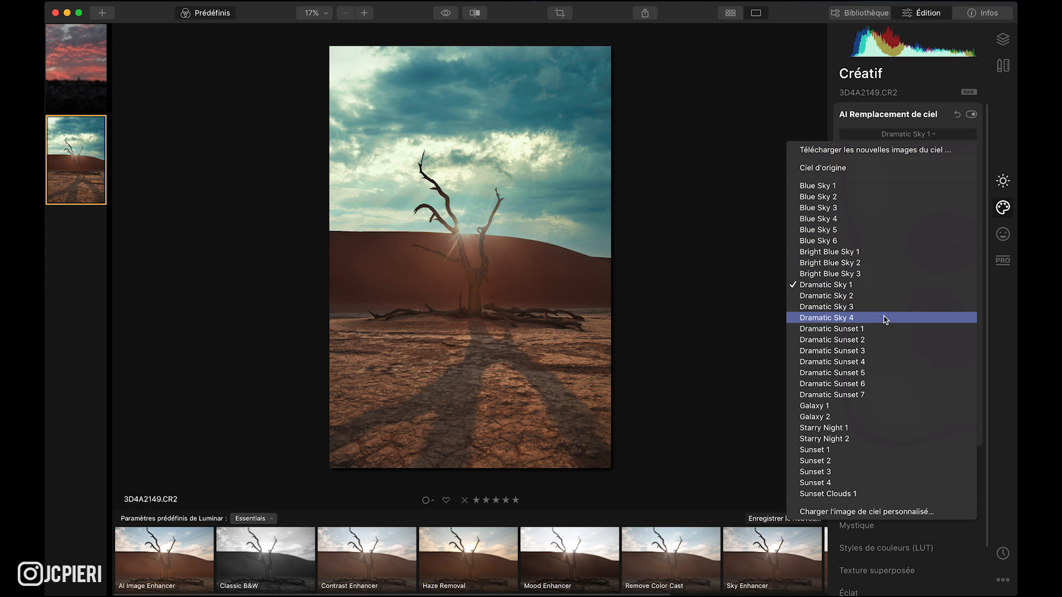
click(847, 394)
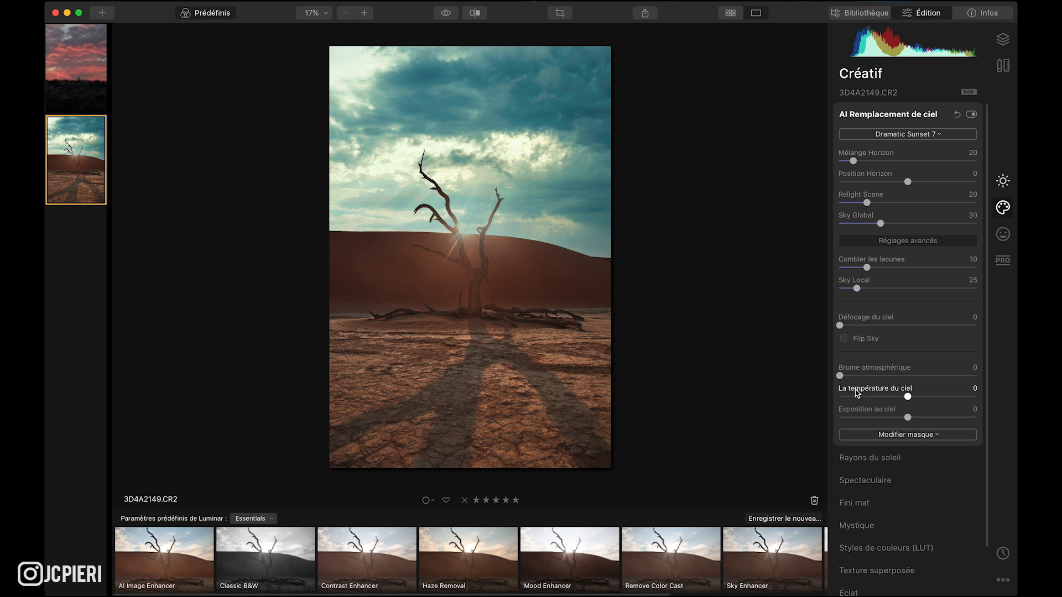
click(912, 141)
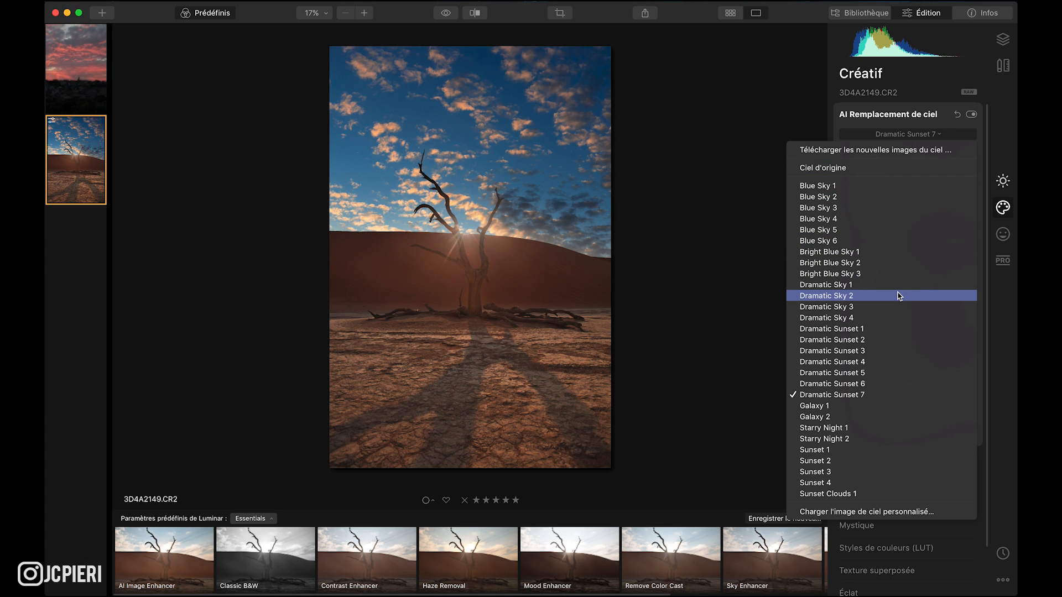
click(846, 451)
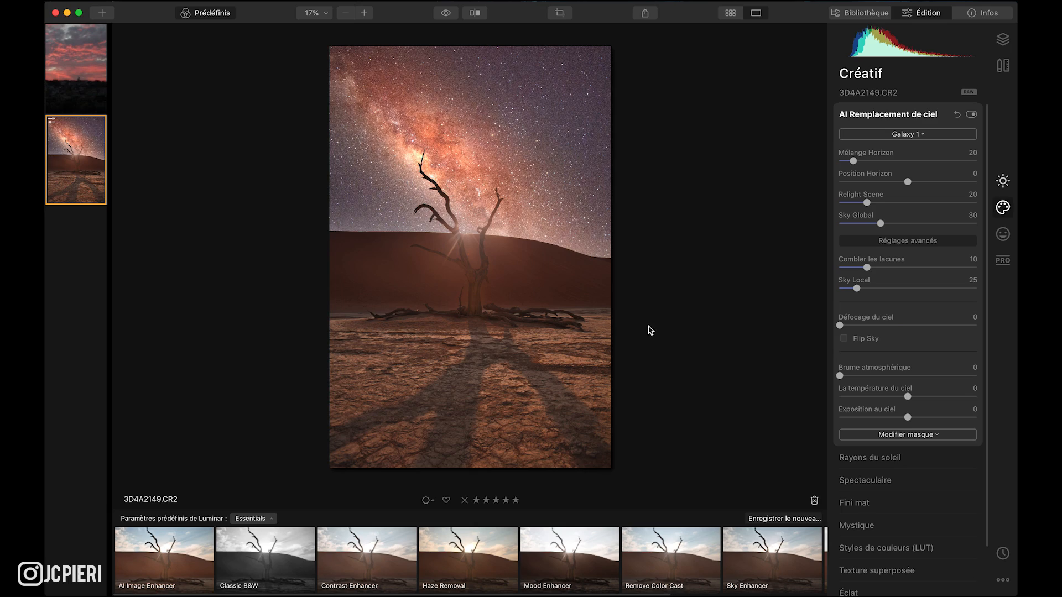
- Switch to the red sunset photo AK9I9415.CR2 and increase its contrast with a gentle S-shaped tone curve
click(97, 80)
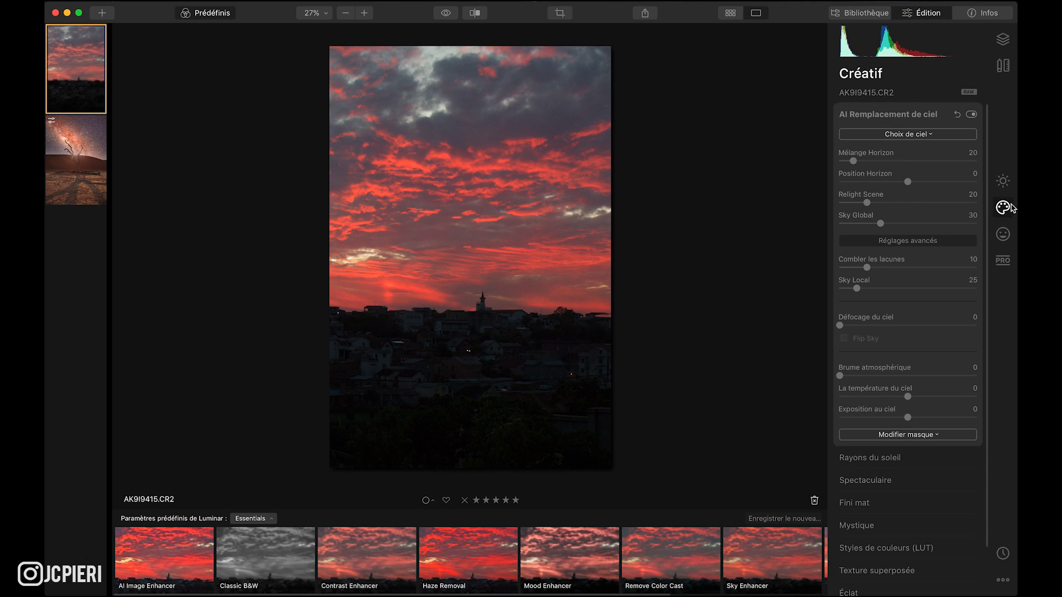
click(1003, 181)
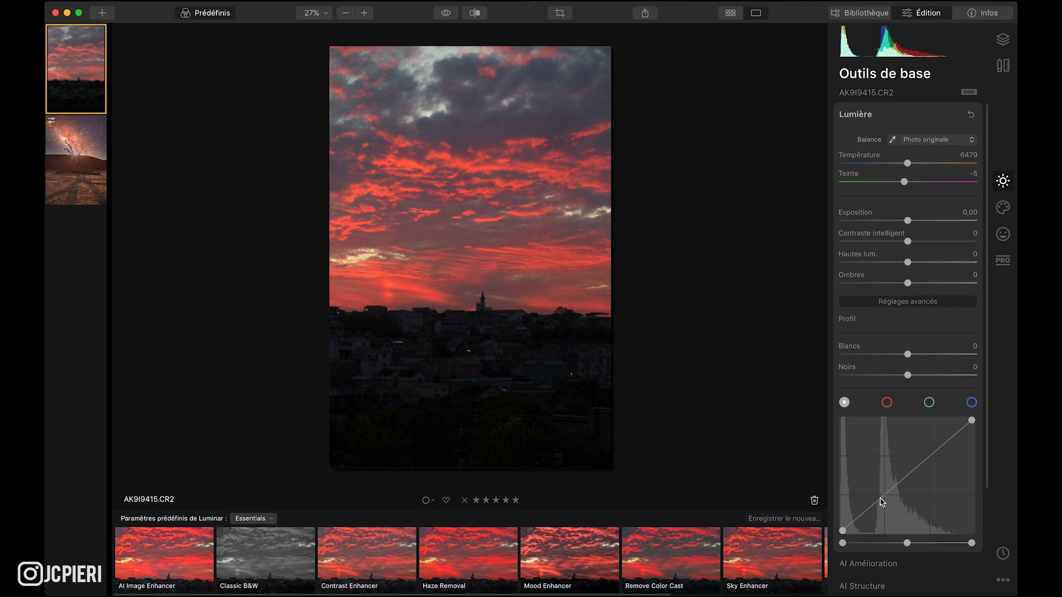
drag(882, 503, 885, 503)
drag(930, 464, 928, 455)
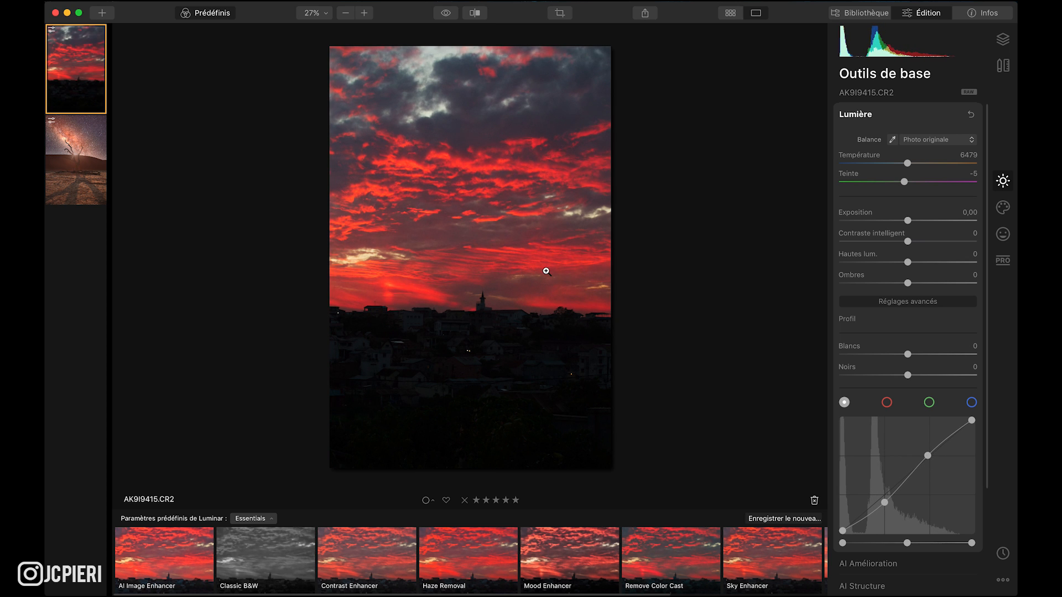
- Export the sunset photo to the desktop as AK9I9415 in JPEG format, sRGB, original size, quality 85
click(138, 0)
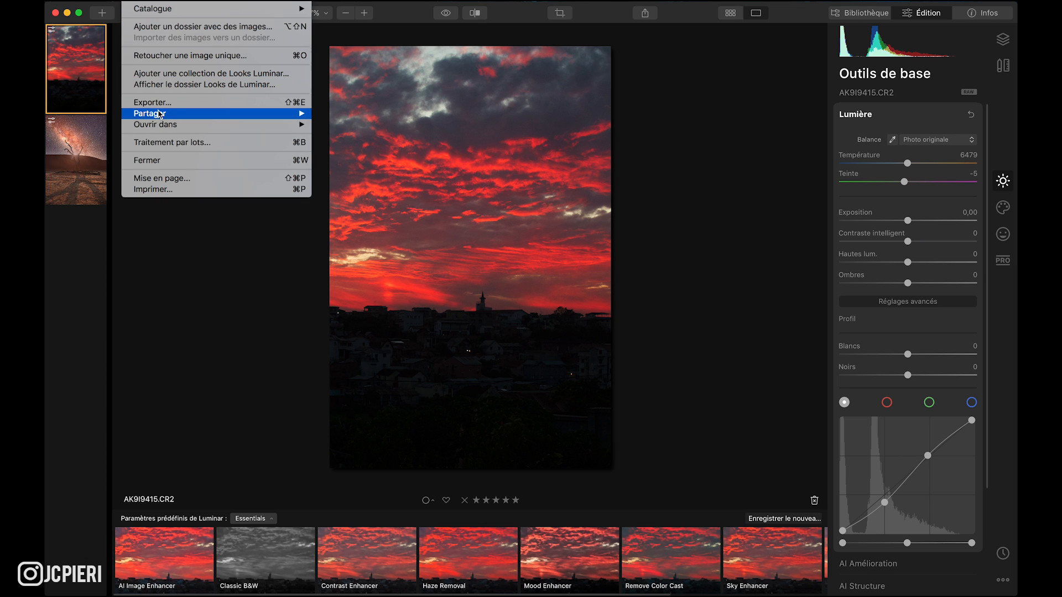
click(163, 103)
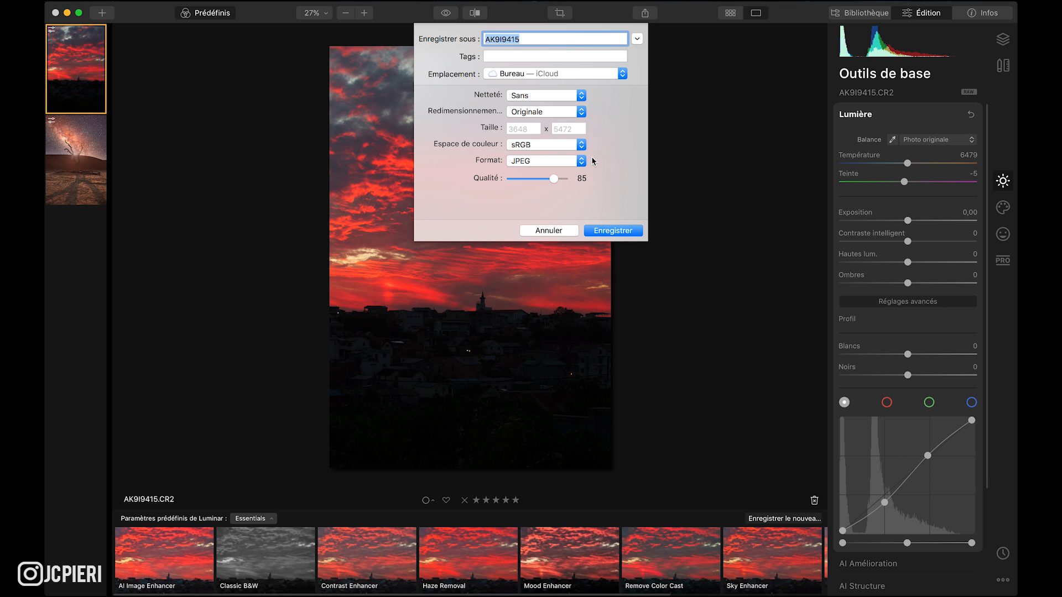
click(622, 237)
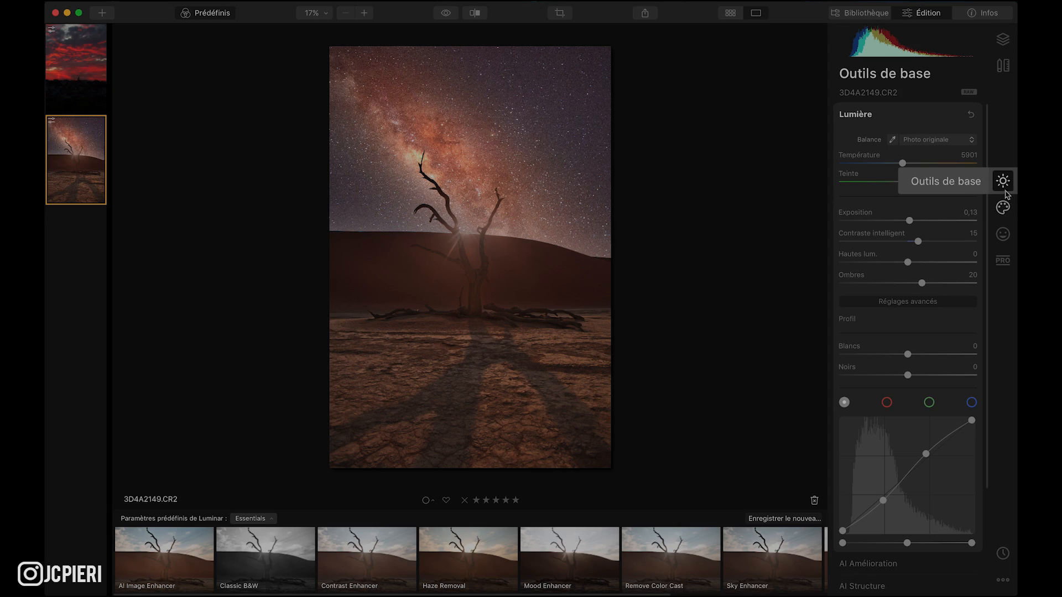
- Load a custom sky image into AI sky replacement for the desert tree photo
click(1003, 208)
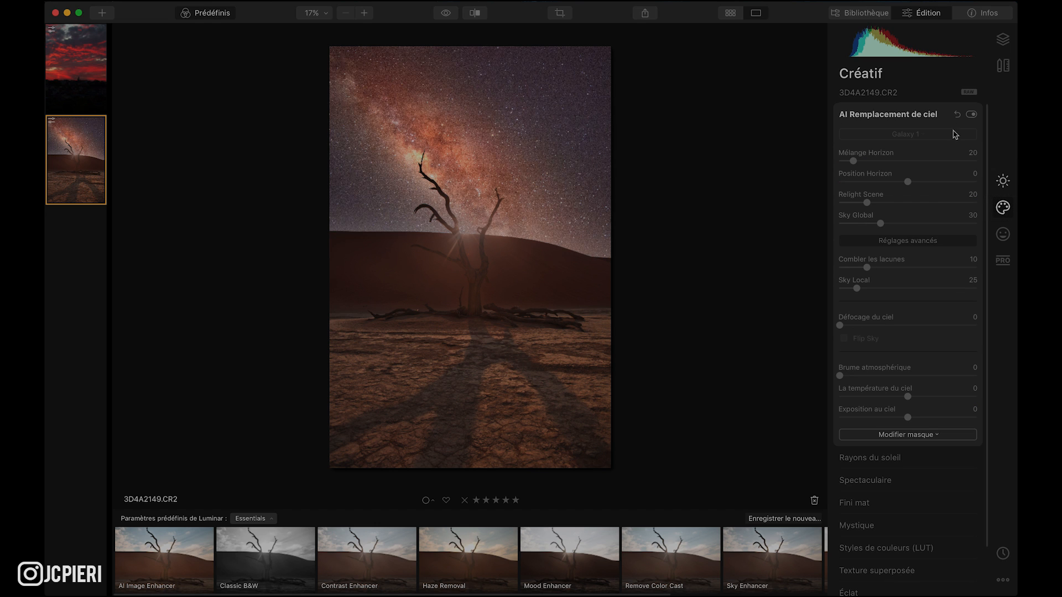
click(905, 133)
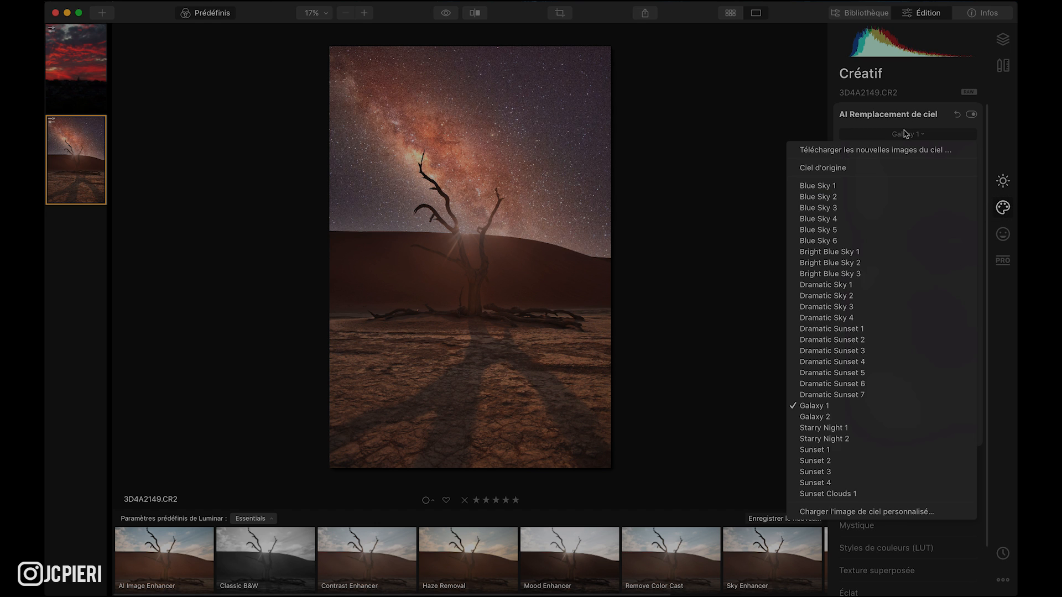
click(857, 518)
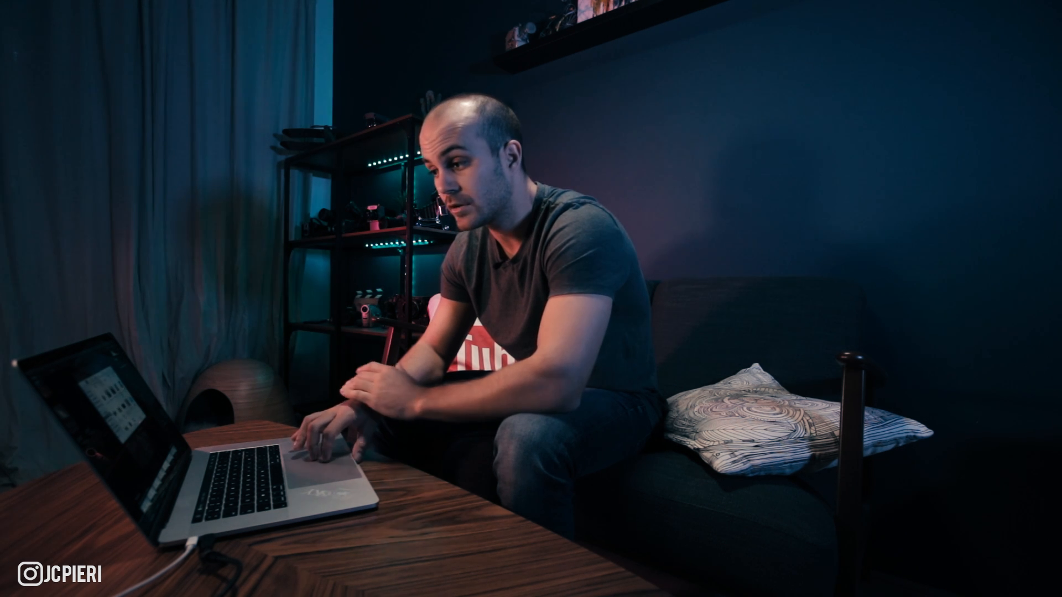